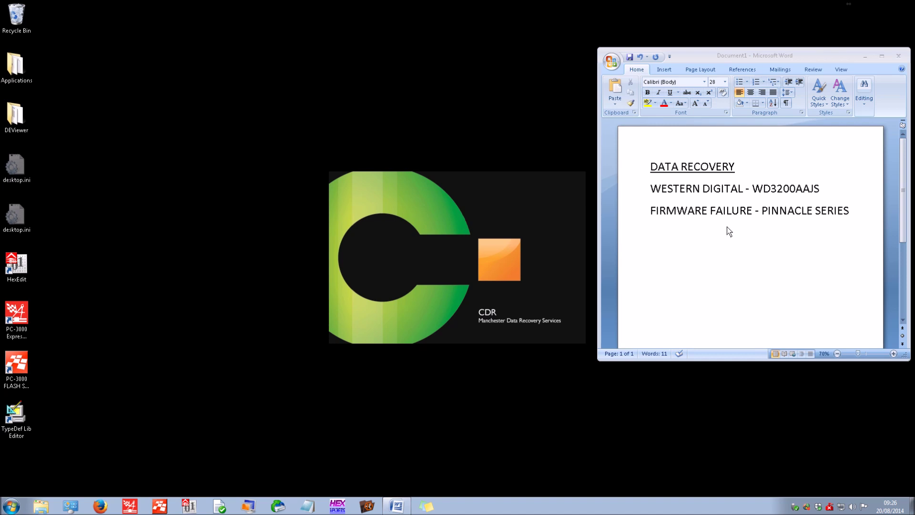
Highlight the drive model number WD3200AAJS in the Word document
{"action": "left_click", "coordinate": [753, 189]}
{"action": "left_click", "coordinate": [818, 186], "text": "shift"}
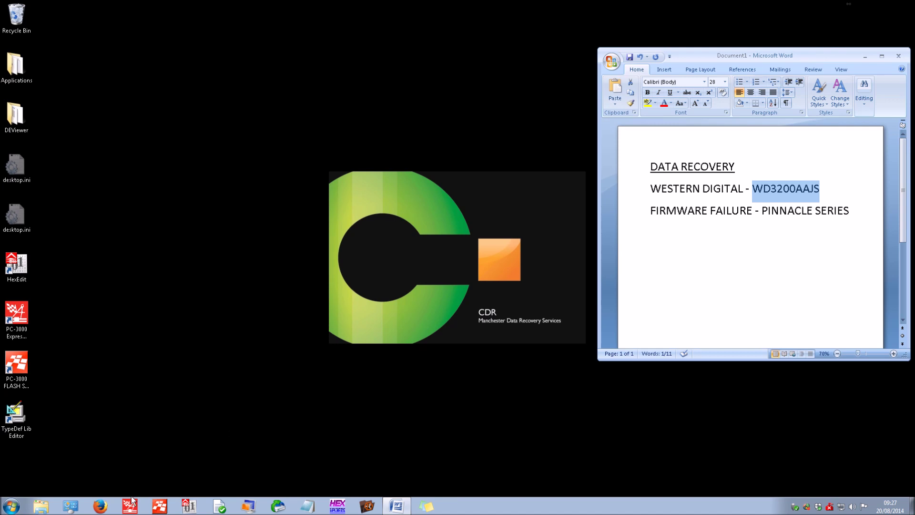
Switch to PC-3000 Express and start the Western Digital WDC Marvell utility in Kernel mode, autodetecting the drive family and loading resources from HDD
{"action": "left_click", "coordinate": [352, 250]}
{"action": "left_click", "coordinate": [526, 335]}
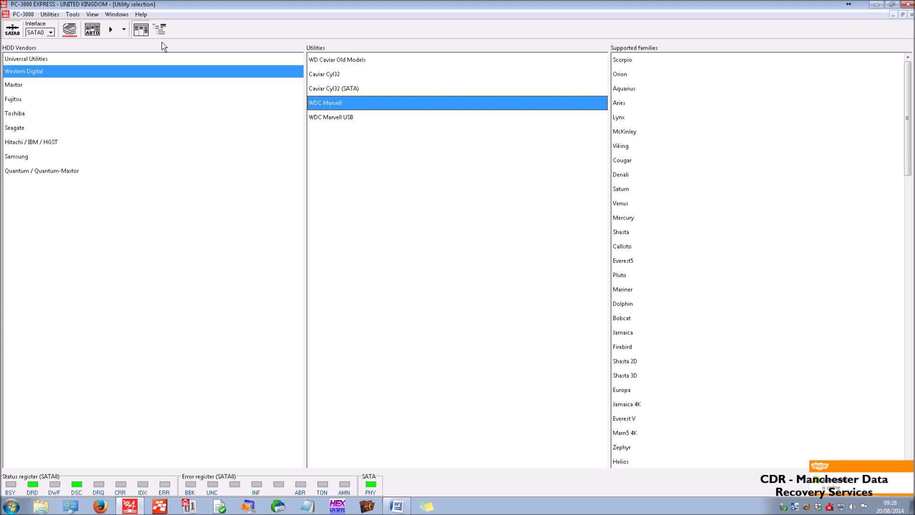
{"action": "left_click", "coordinate": [93, 34]}
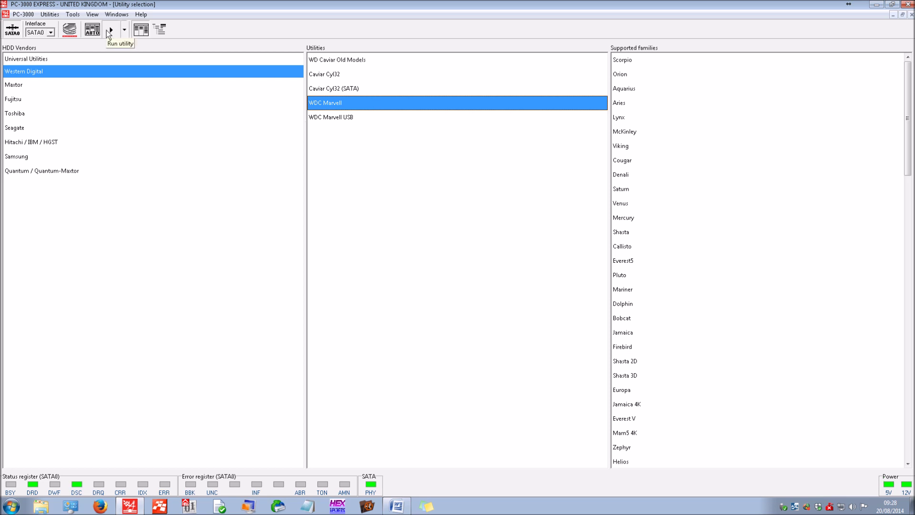
{"action": "left_click", "coordinate": [110, 33]}
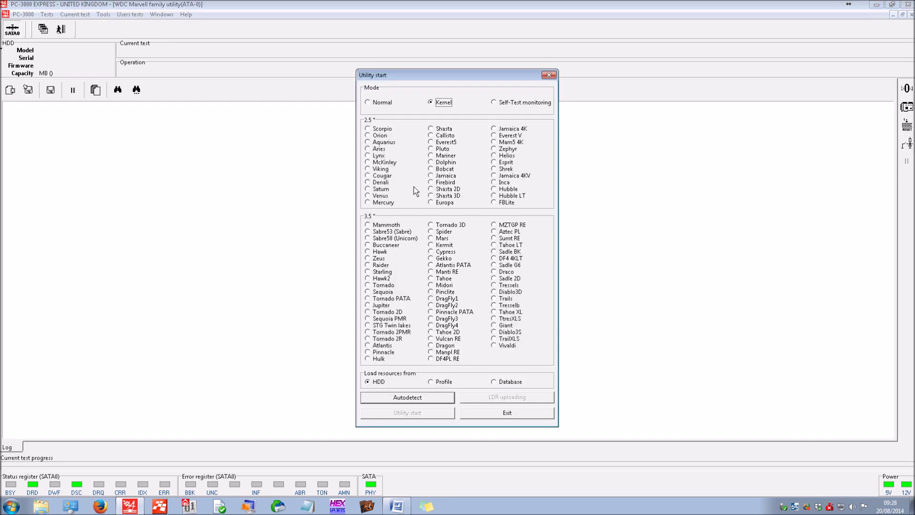
{"action": "left_click", "coordinate": [414, 398]}
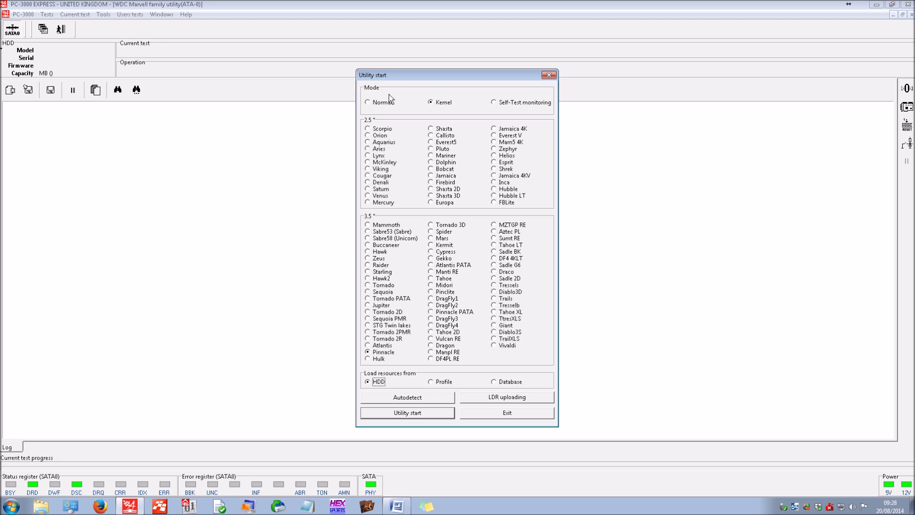
{"action": "left_click", "coordinate": [413, 413]}
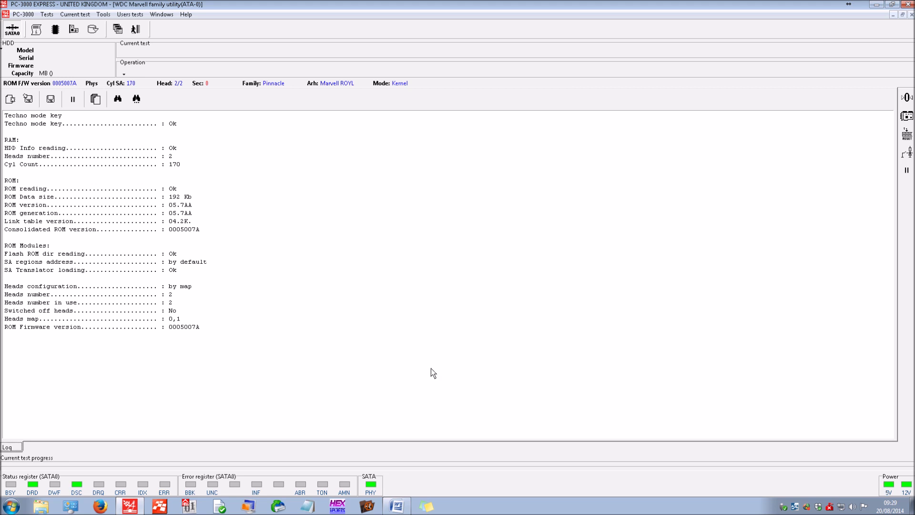
Examine the utility's startup log, highlighting the whole report and its ROM firmware version line
{"action": "left_click_drag", "start_coordinate": [207, 331], "coordinate": [3, 130]}
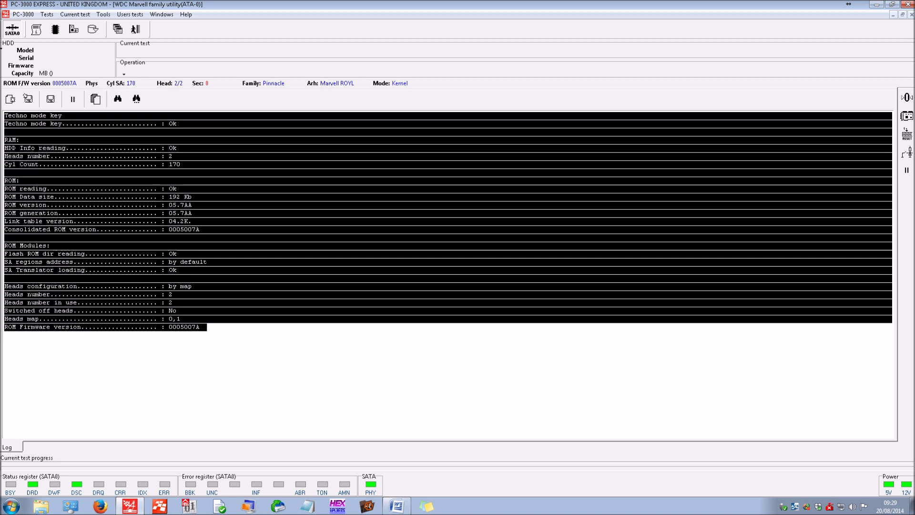
{"action": "left_click", "coordinate": [98, 327]}
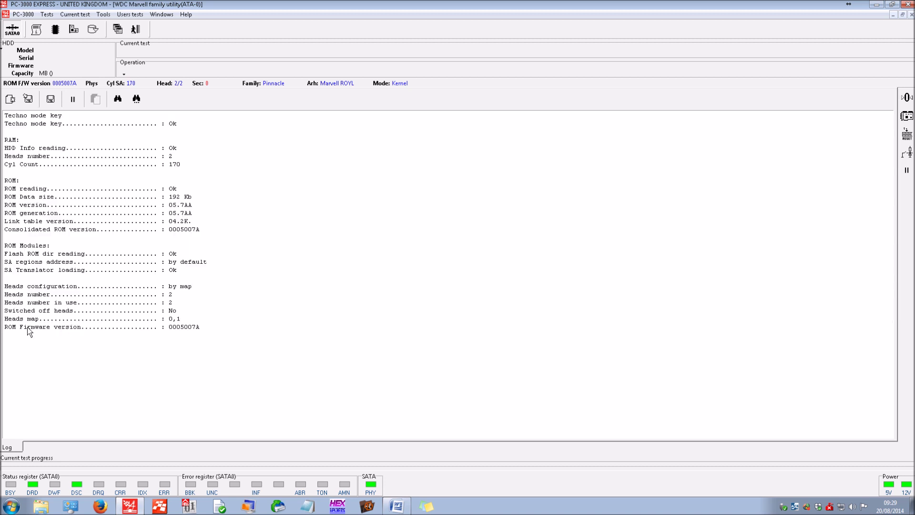
{"action": "left_click_drag", "start_coordinate": [202, 327], "coordinate": [4, 329]}
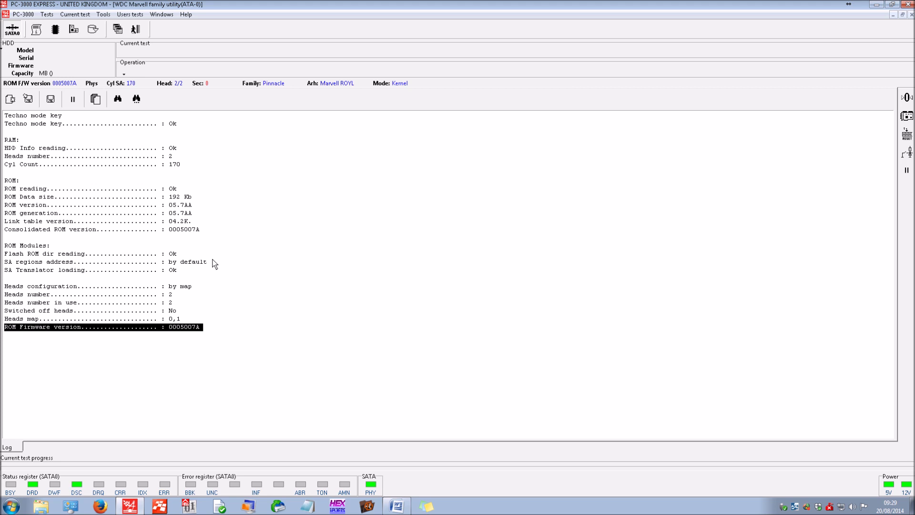
{"action": "left_click", "coordinate": [171, 330]}
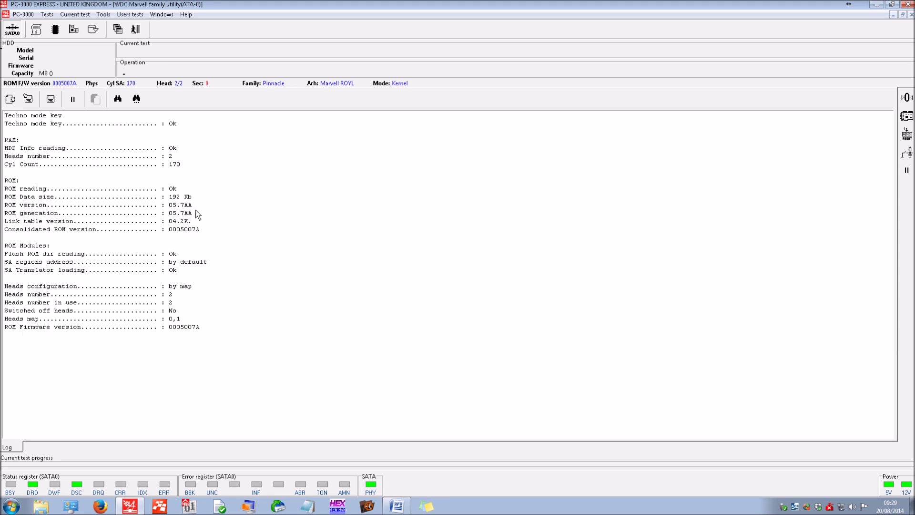
Run the service area test that views module 90 information
{"action": "left_click", "coordinate": [48, 14]}
{"action": "mouse_move", "coordinate": [77, 57]}
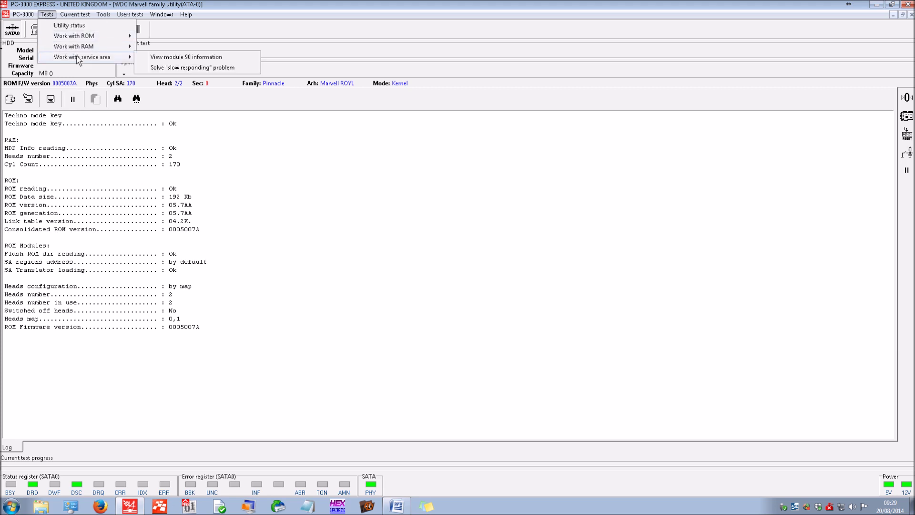
{"action": "left_click", "coordinate": [157, 57]}
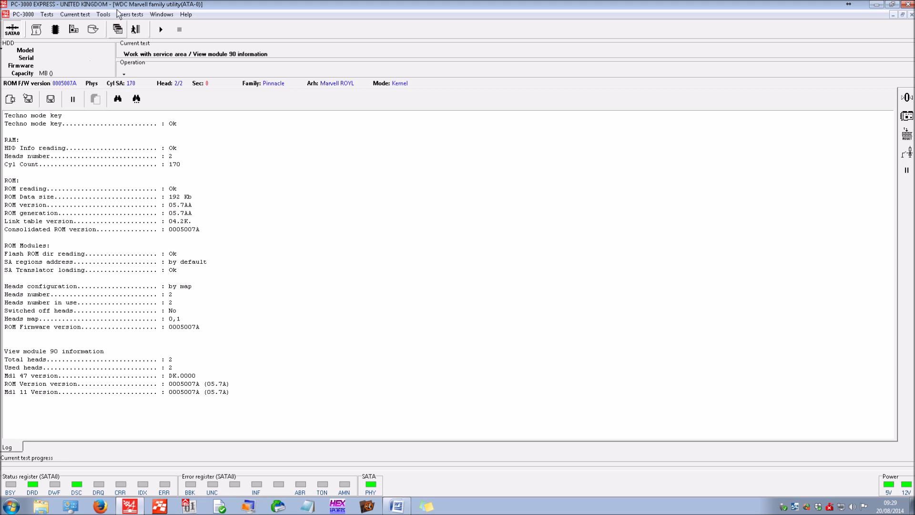
Launch Sector Edit with writing allowed and try to read the drive's sector at LBA 0
{"action": "left_click", "coordinate": [104, 14]}
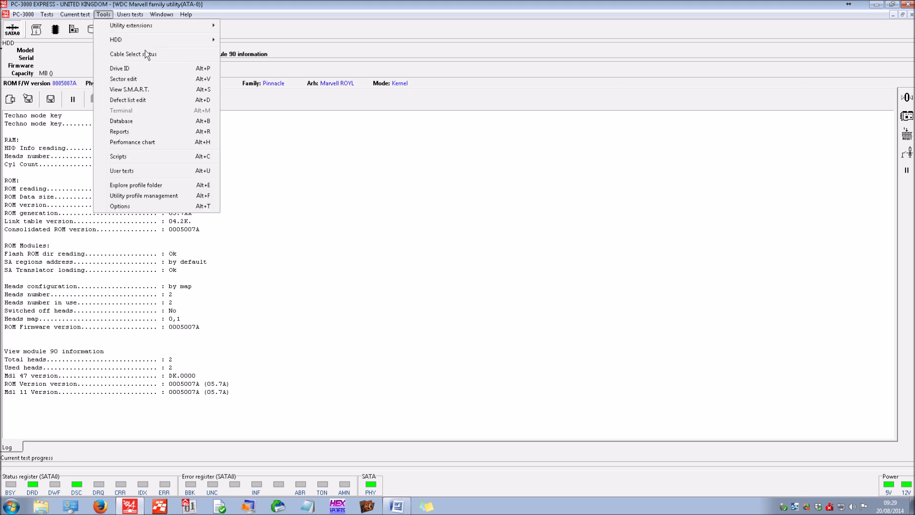
{"action": "left_click", "coordinate": [150, 81]}
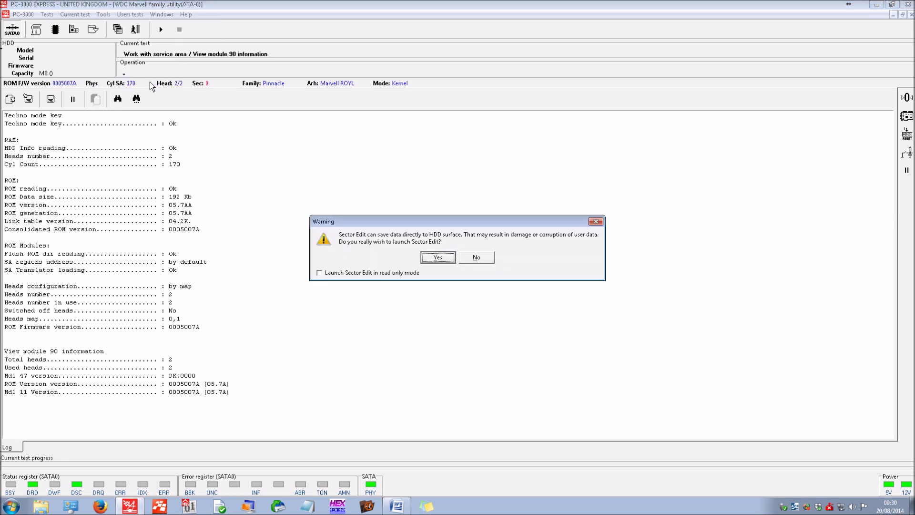
{"action": "left_click", "coordinate": [437, 258]}
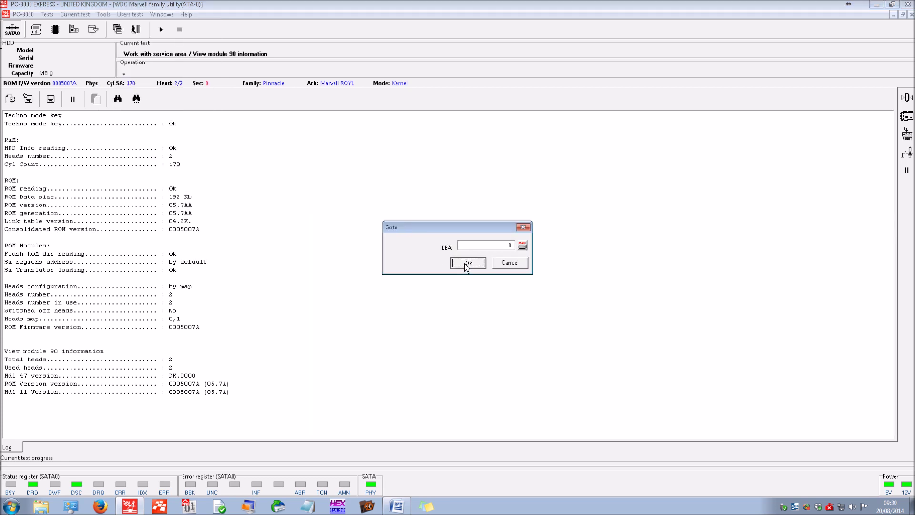
{"action": "left_click", "coordinate": [468, 264]}
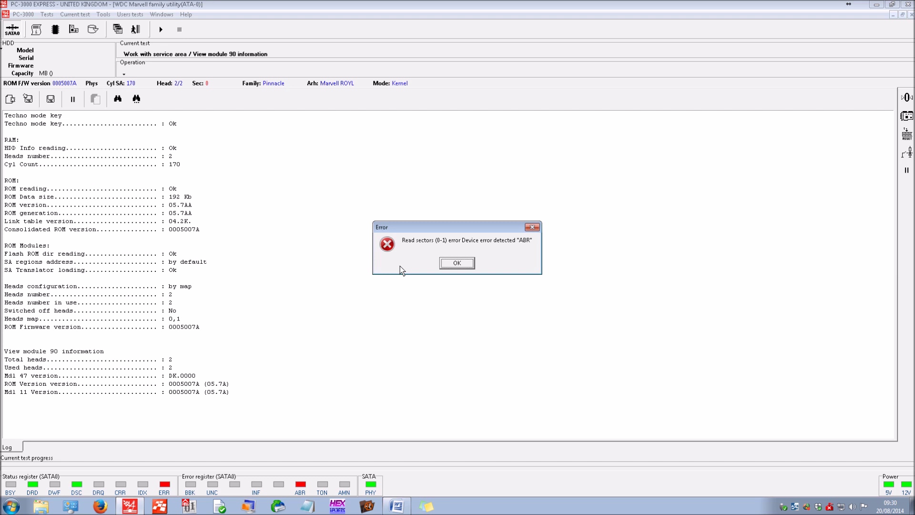
{"action": "left_click", "coordinate": [455, 266]}
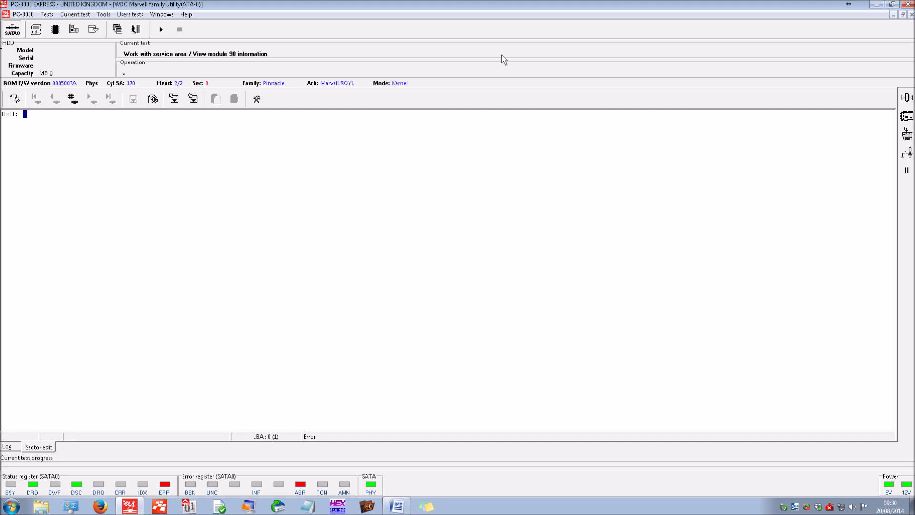
Restore the WDC Marvell utility to a floating window and reposition it so the utility selection window behind is partly uncovered
{"action": "left_click", "coordinate": [903, 15]}
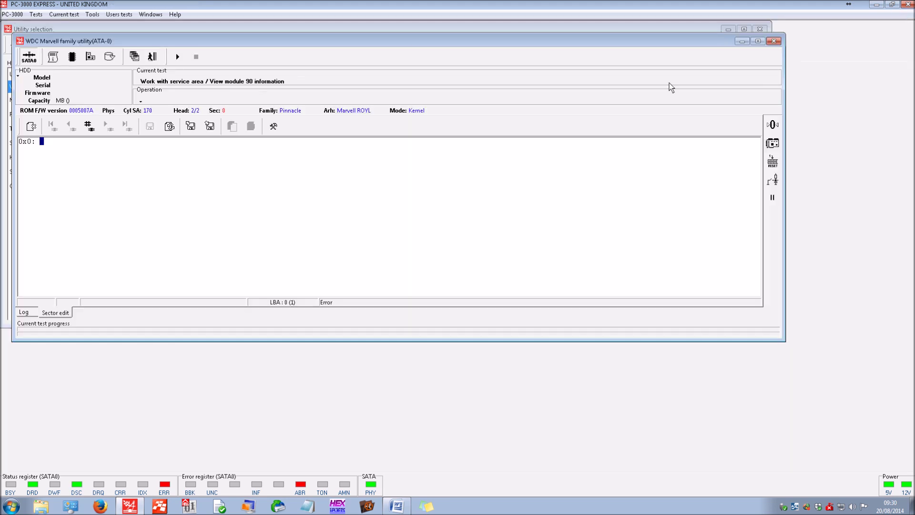
{"action": "left_click_drag", "start_coordinate": [262, 41], "coordinate": [345, 126]}
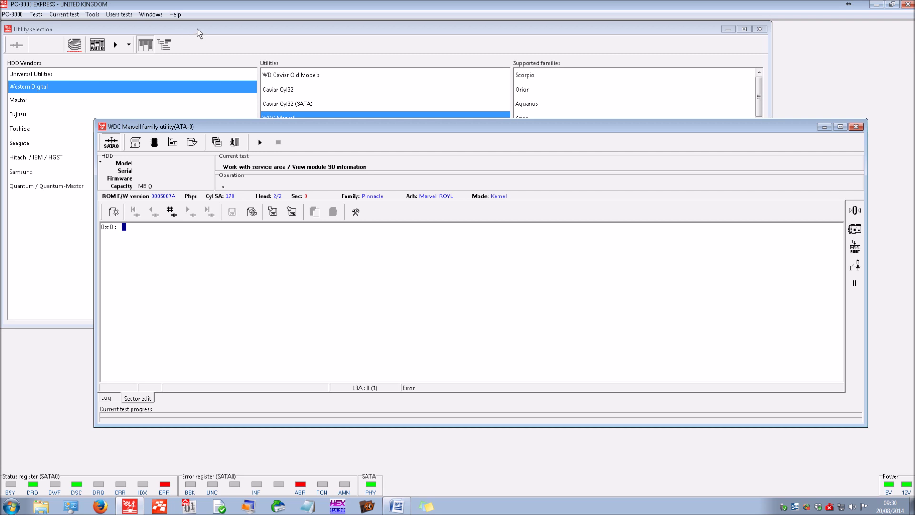
{"action": "left_click", "coordinate": [196, 29]}
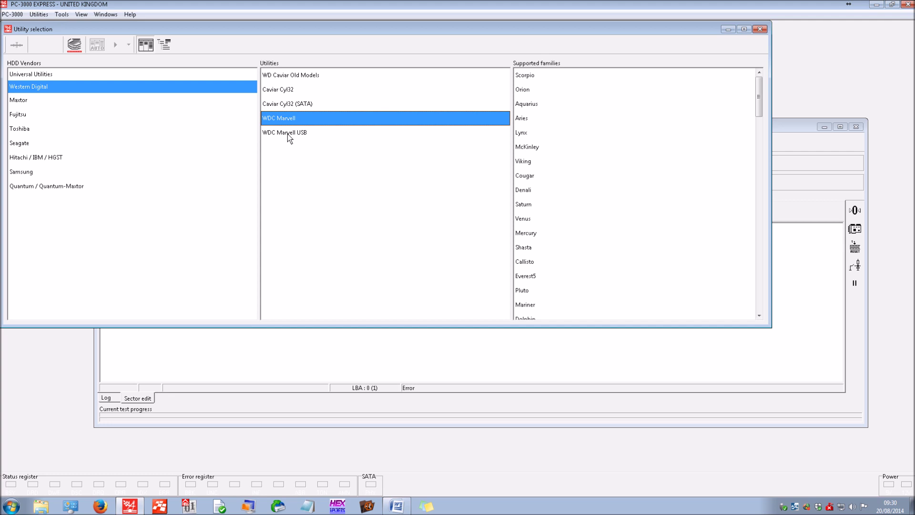
{"action": "left_click", "coordinate": [276, 365]}
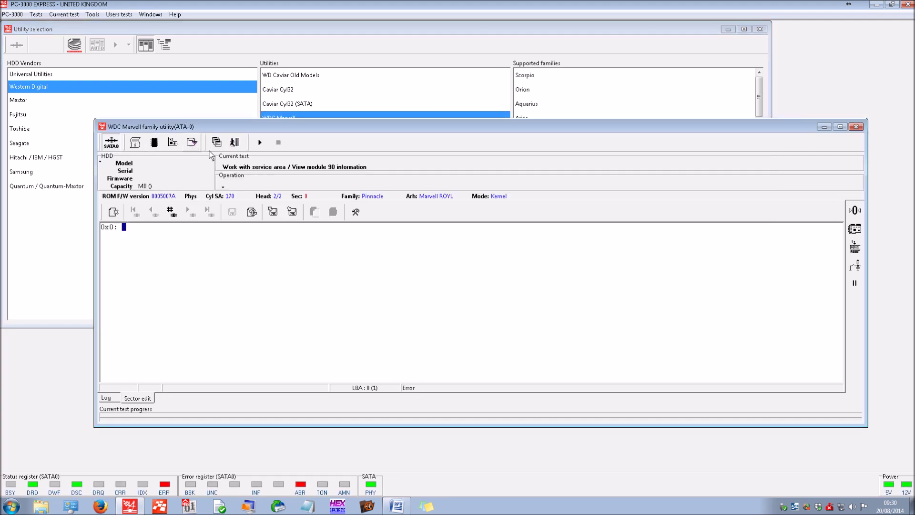
{"action": "left_click_drag", "start_coordinate": [258, 127], "coordinate": [238, 111]}
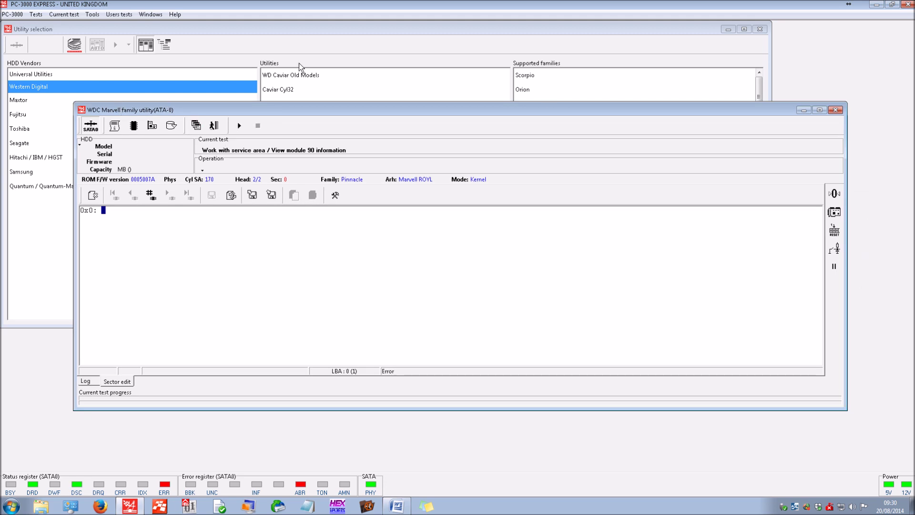
Start LDR file loading into RAM from the database and search the /Pinnacle folder for F/W version 0005007A
{"action": "left_click", "coordinate": [37, 15]}
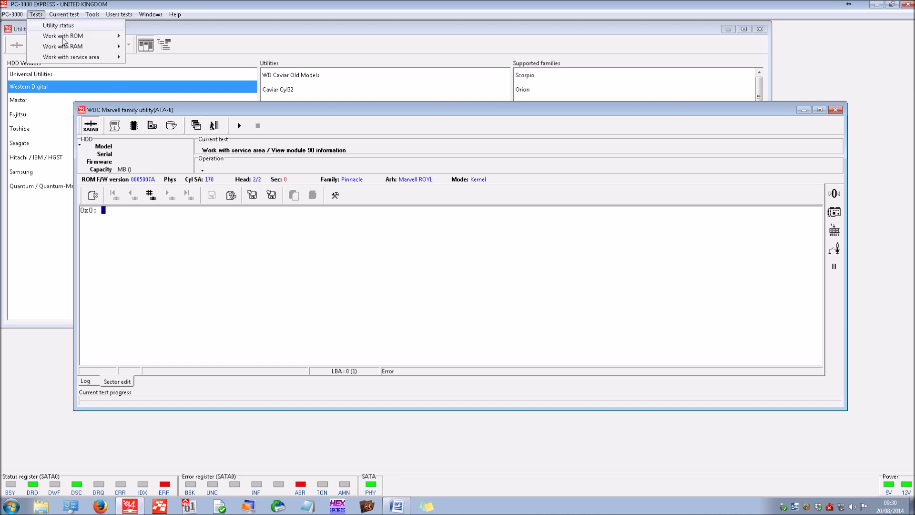
{"action": "mouse_move", "coordinate": [69, 58]}
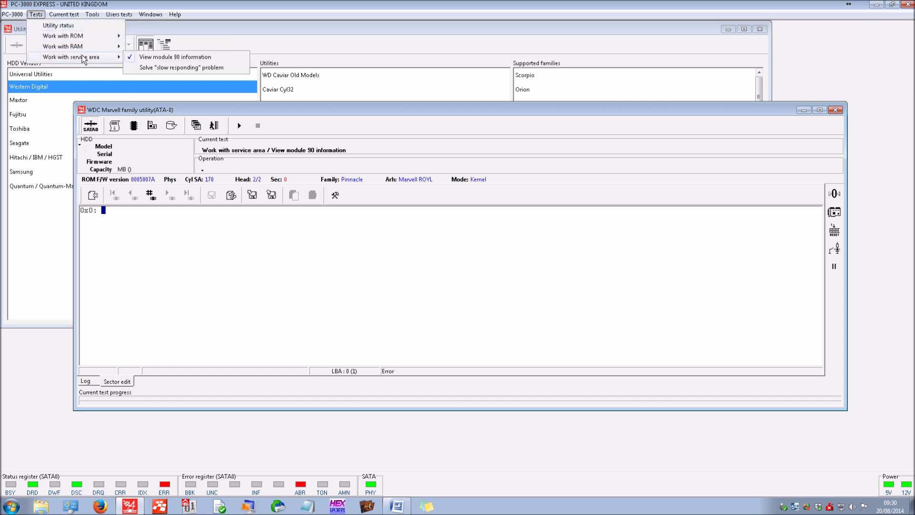
{"action": "mouse_move", "coordinate": [91, 47]}
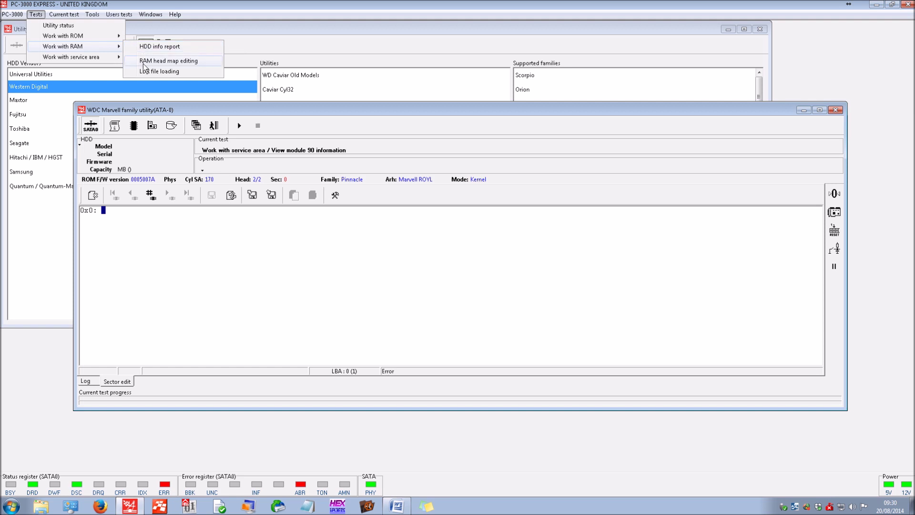
{"action": "left_click", "coordinate": [189, 73]}
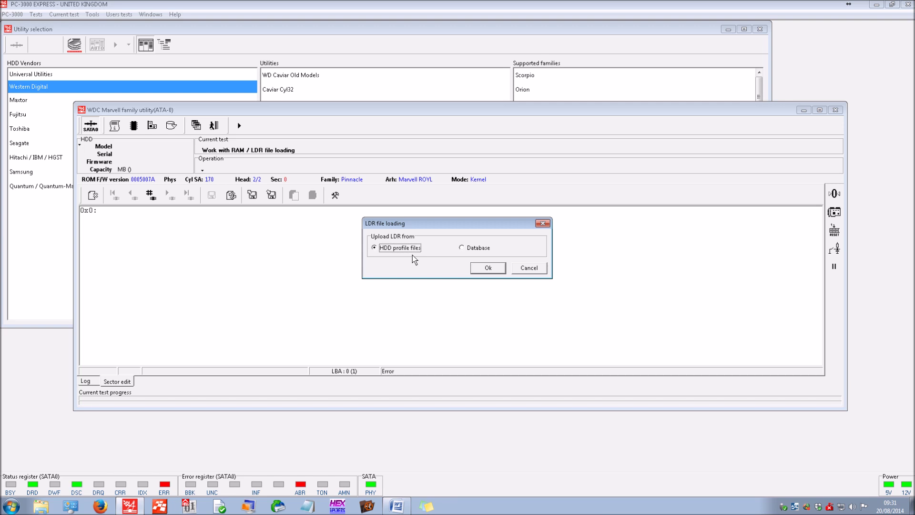
{"action": "left_click", "coordinate": [469, 249]}
{"action": "left_click", "coordinate": [488, 268]}
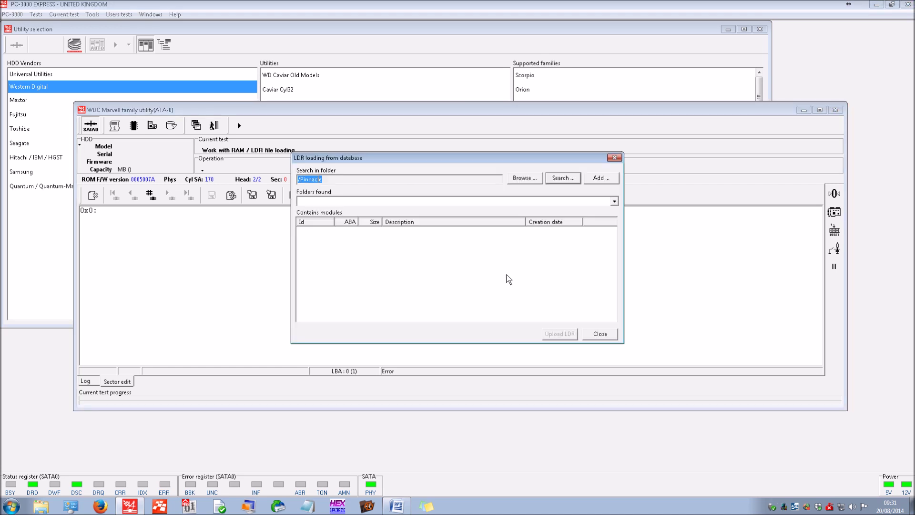
{"action": "left_click", "coordinate": [570, 182]}
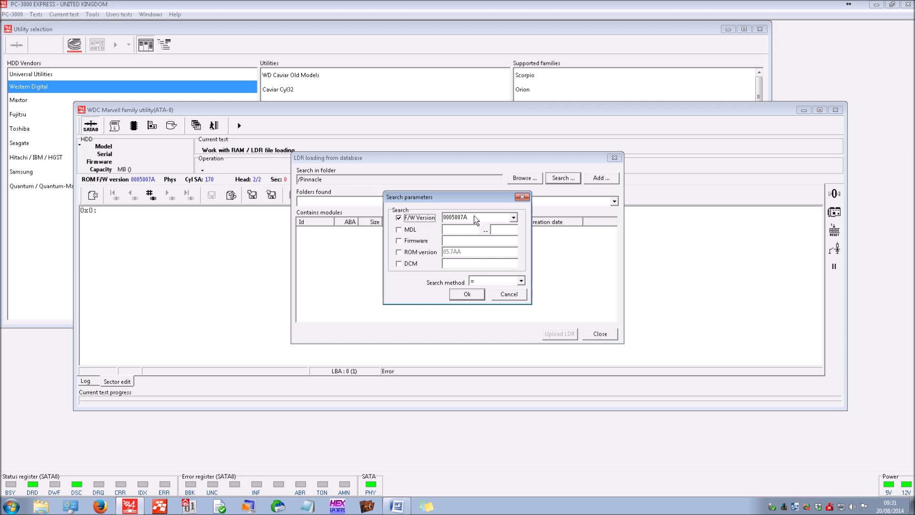
{"action": "left_click", "coordinate": [474, 295]}
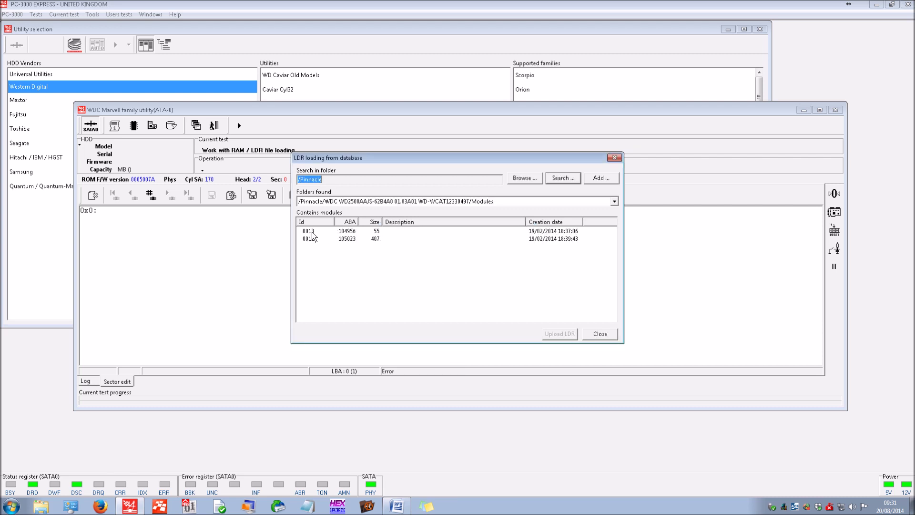
Upload module 0013 from the found folder using the Write overlay in RAM option
{"action": "left_click", "coordinate": [366, 234]}
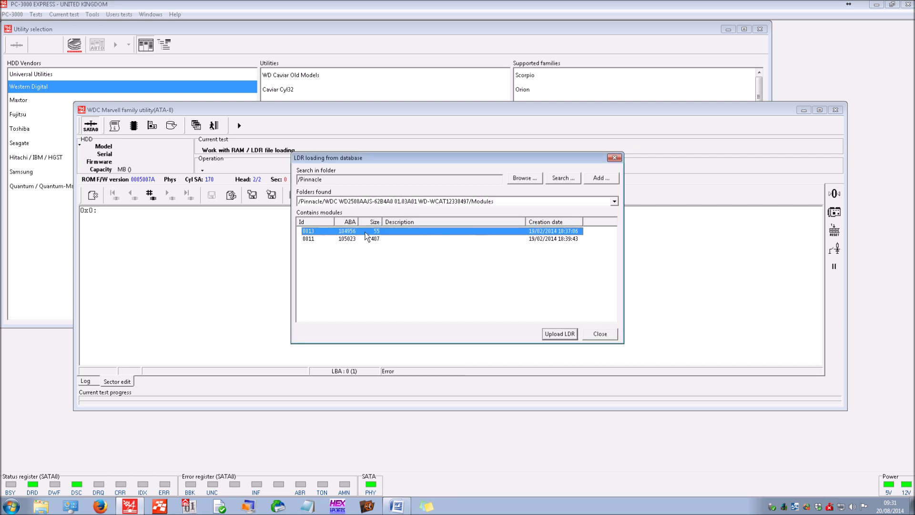
{"action": "left_click", "coordinate": [564, 335]}
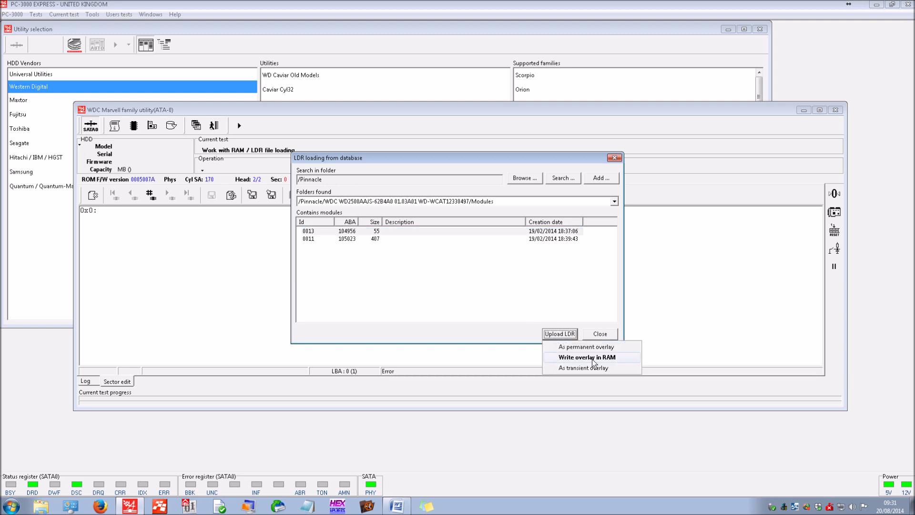
{"action": "left_click", "coordinate": [593, 359]}
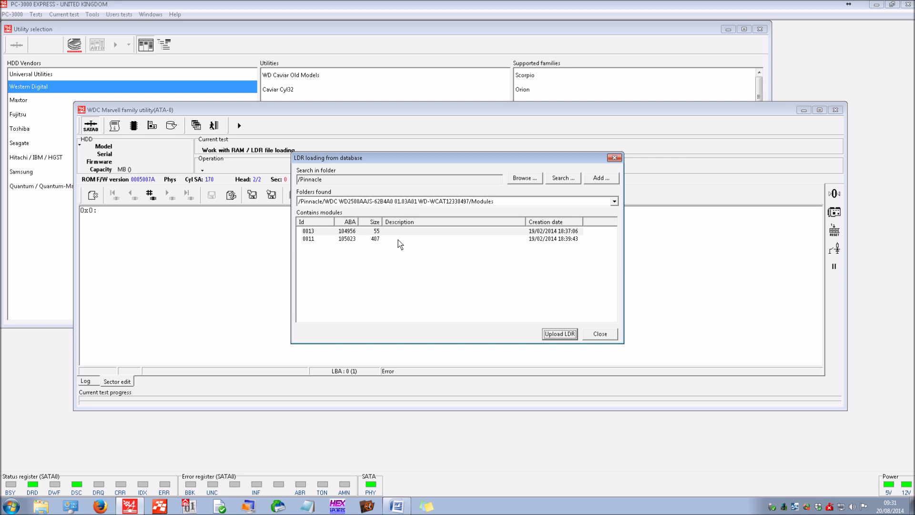
Upload module 0011 as a permanent overlay and close the LDR loading dialog
{"action": "left_click", "coordinate": [379, 239]}
{"action": "left_click", "coordinate": [551, 335]}
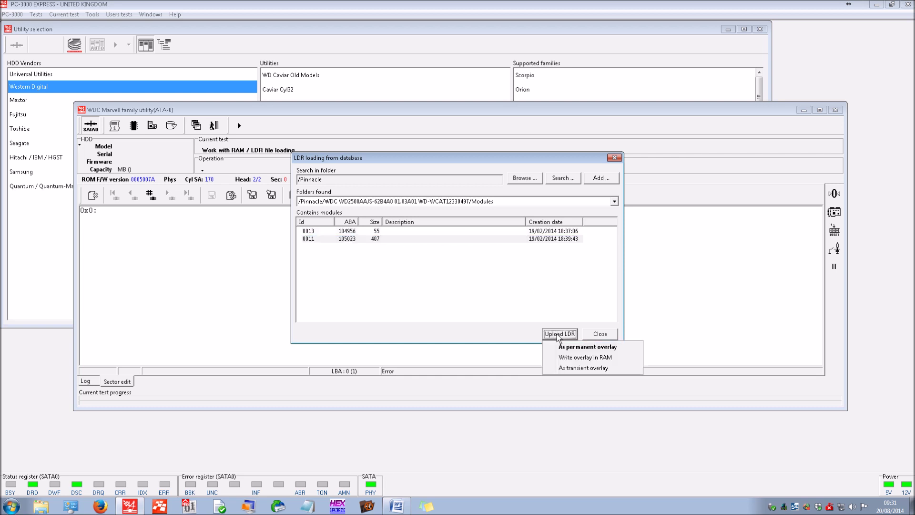
{"action": "left_click", "coordinate": [589, 348]}
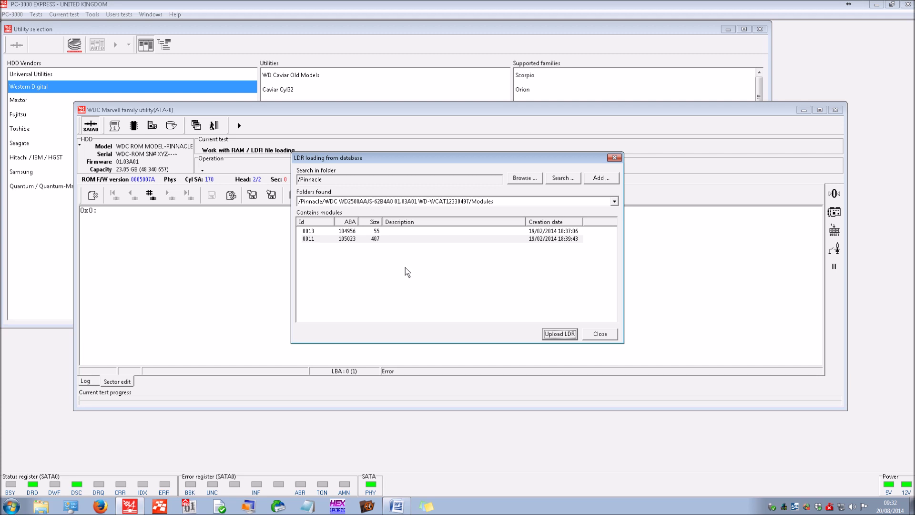
{"action": "left_click", "coordinate": [599, 335]}
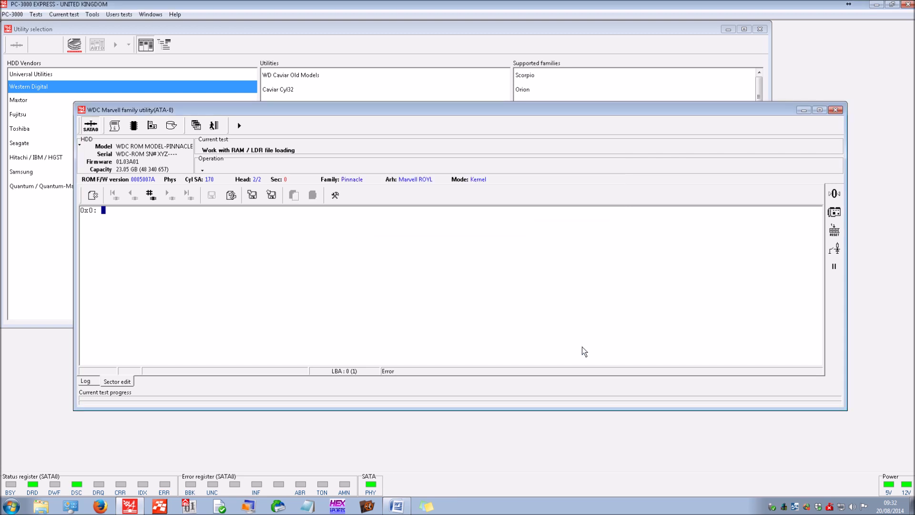
Reset the drive and restart the WDC Marvell utility in Normal mode, autodetecting the family and loading resources from HDD
{"action": "left_click", "coordinate": [834, 233]}
{"action": "left_click", "coordinate": [215, 126]}
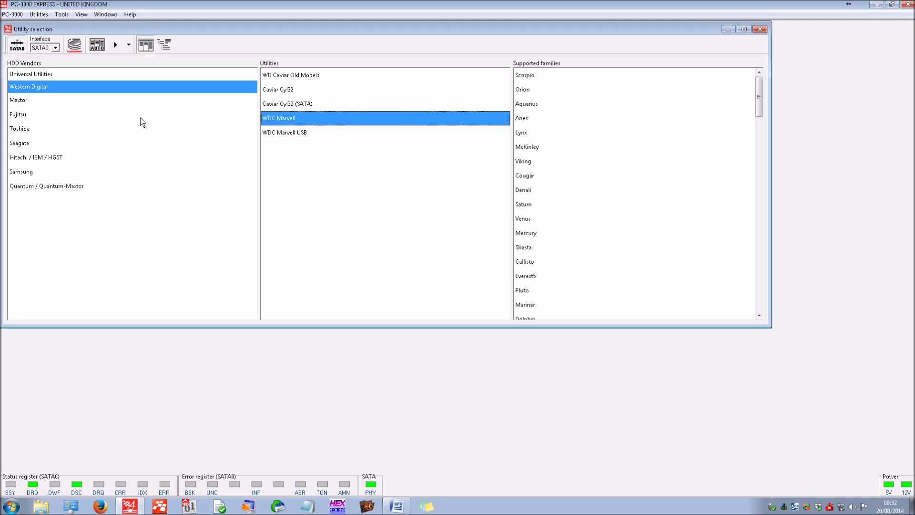
{"action": "left_click", "coordinate": [116, 44]}
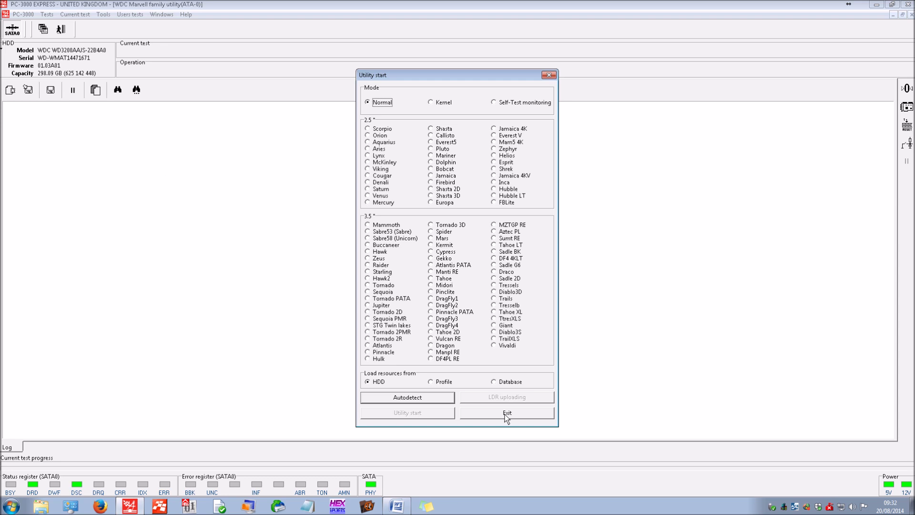
{"action": "left_click", "coordinate": [422, 398]}
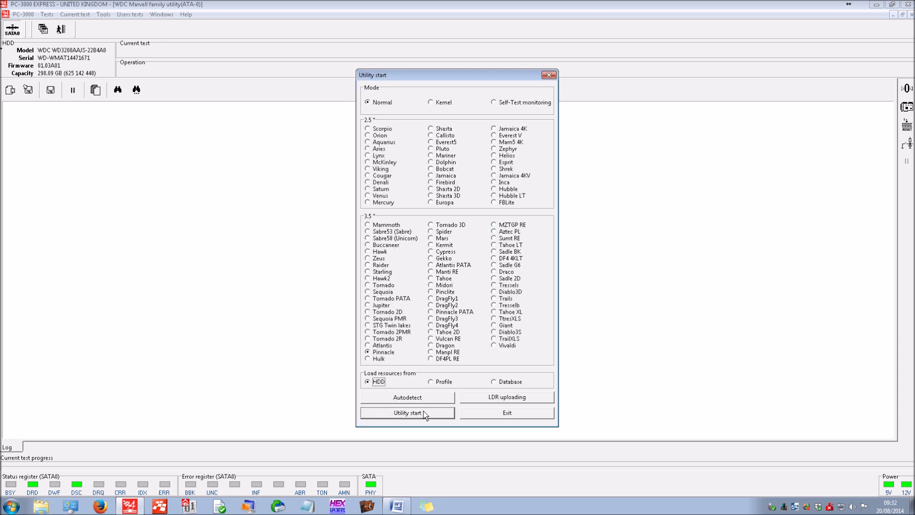
{"action": "left_click", "coordinate": [422, 414]}
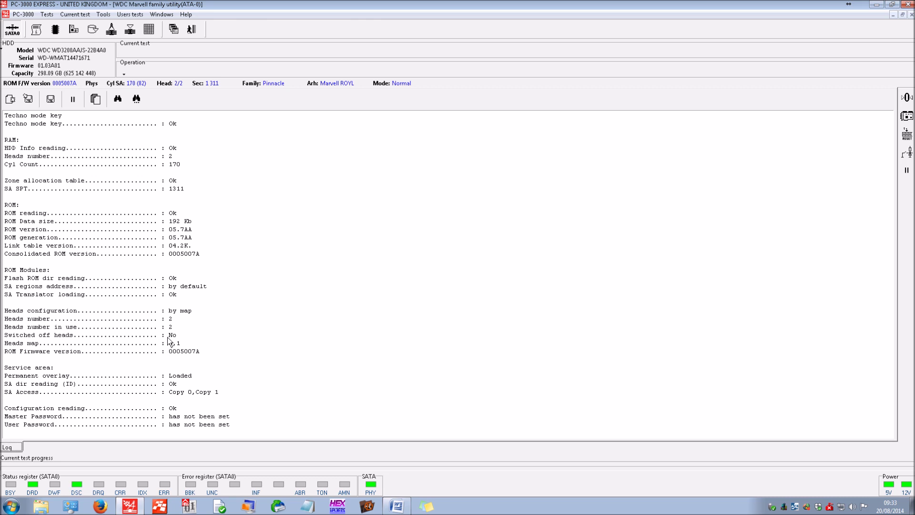
Back up the HDD resources to the suggested drive profile, including ROM, Modules and SA tracks
{"action": "left_click", "coordinate": [46, 16]}
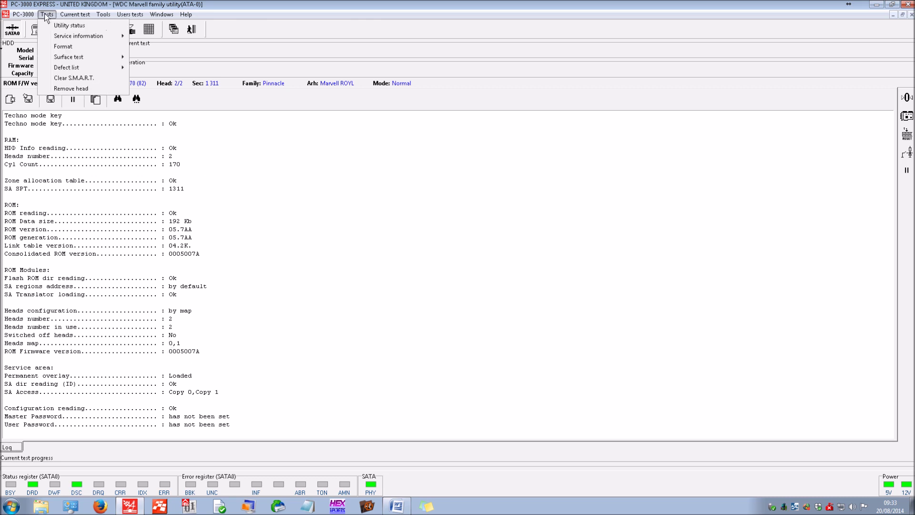
{"action": "mouse_move", "coordinate": [67, 36]}
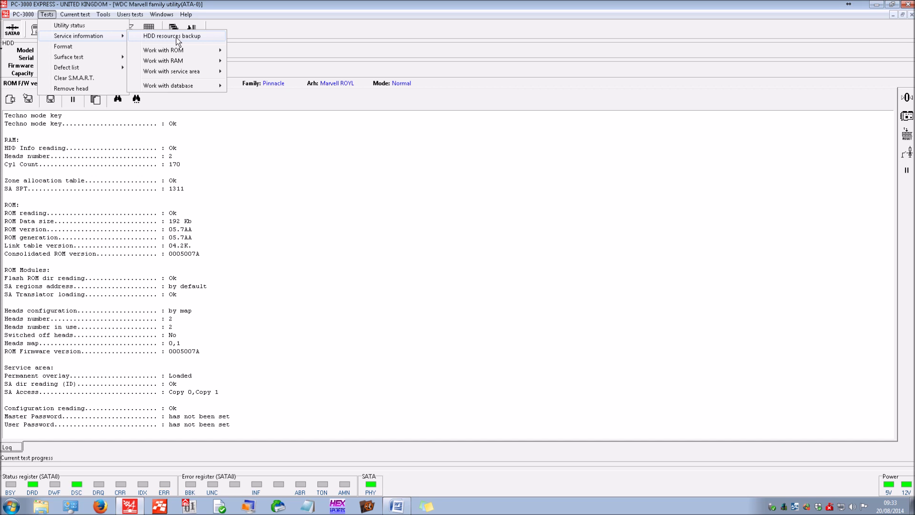
{"action": "left_click", "coordinate": [176, 38]}
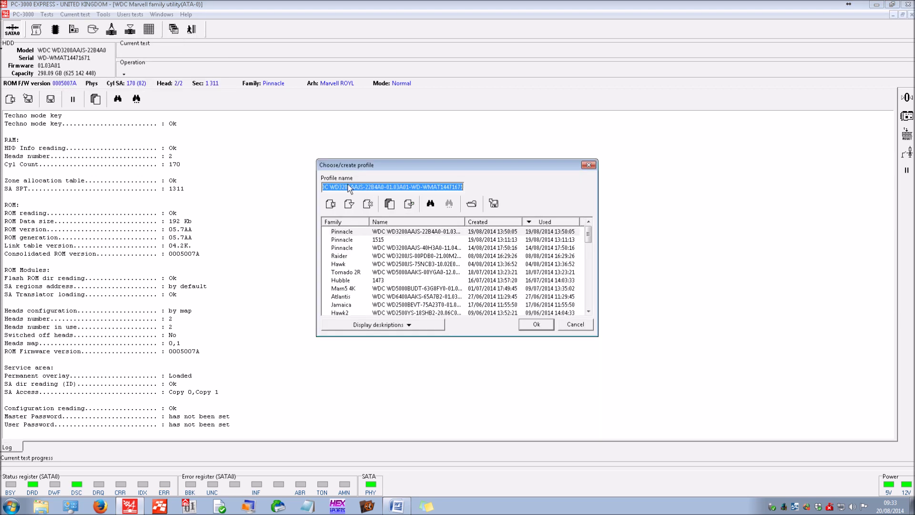
{"action": "left_click", "coordinate": [536, 327]}
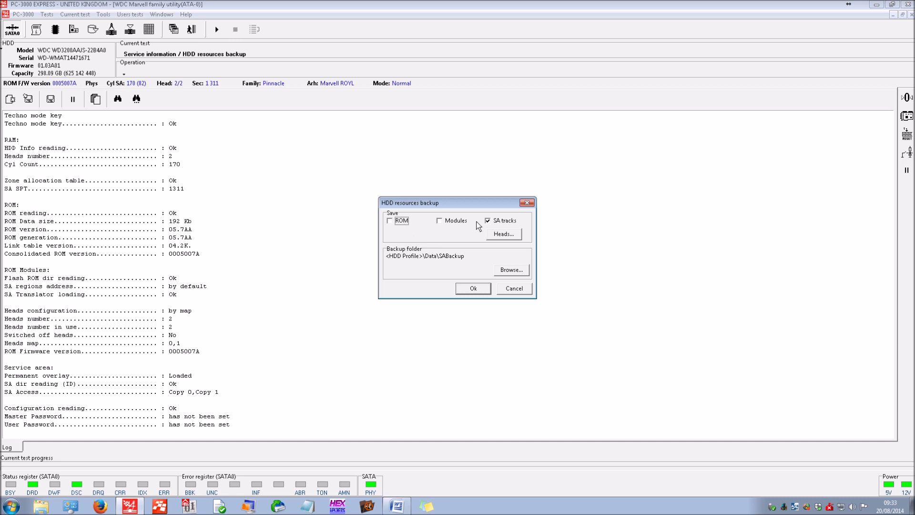
{"action": "left_click", "coordinate": [403, 220]}
{"action": "left_click", "coordinate": [451, 221]}
{"action": "left_click", "coordinate": [474, 288]}
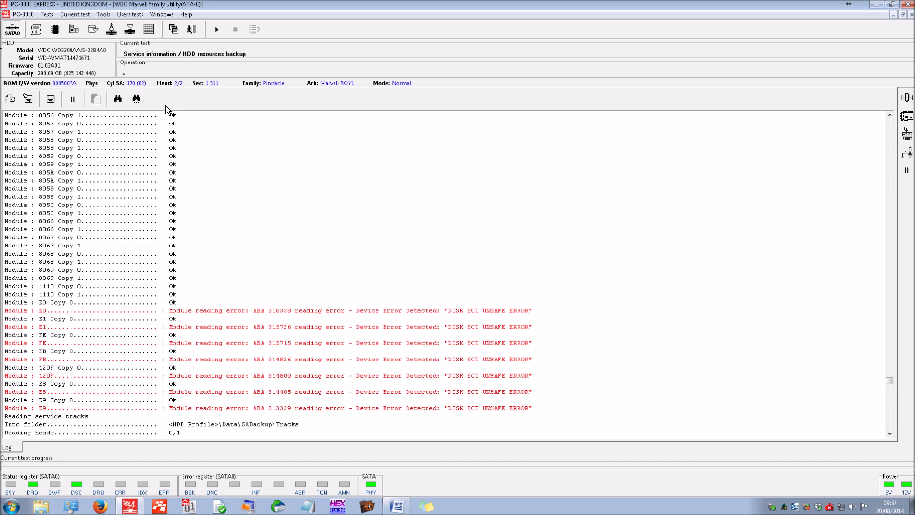
Launch Sector Edit and examine the contents of the drive's sector at LBA 0
{"action": "left_click", "coordinate": [103, 14]}
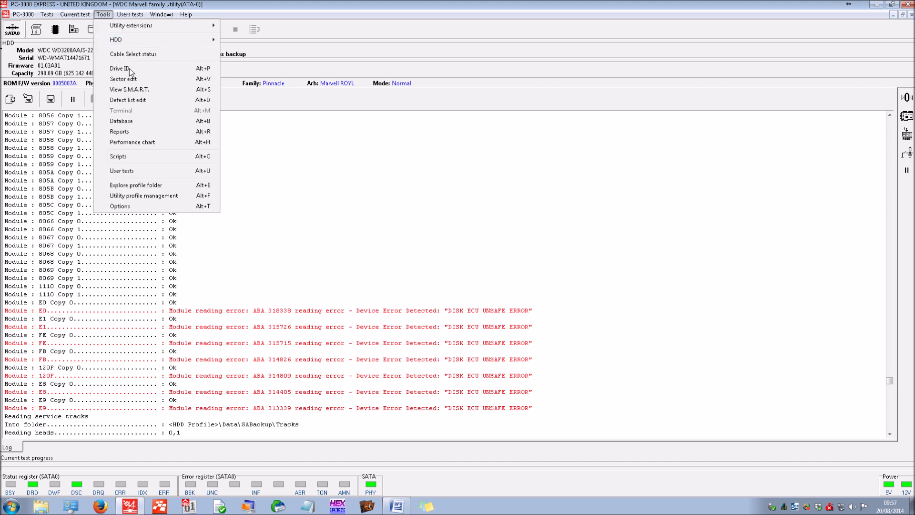
{"action": "left_click", "coordinate": [136, 79]}
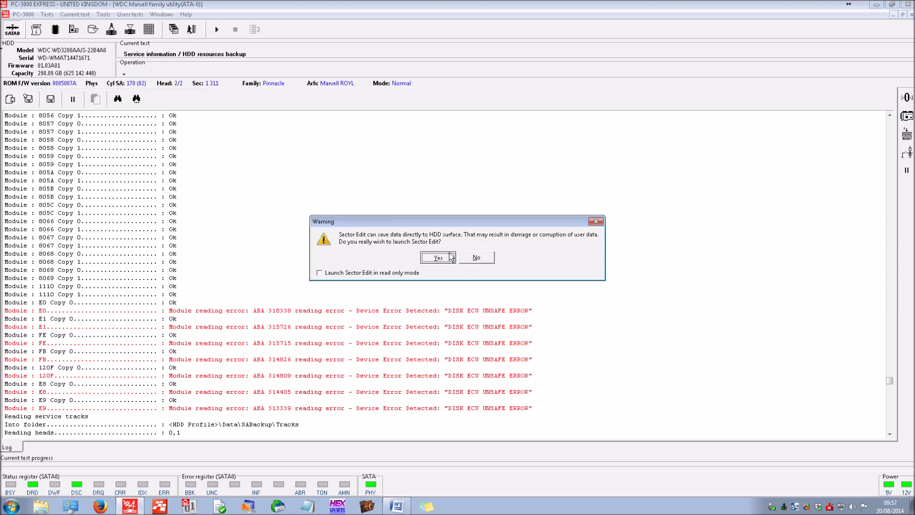
{"action": "left_click", "coordinate": [450, 260]}
{"action": "left_click", "coordinate": [468, 263]}
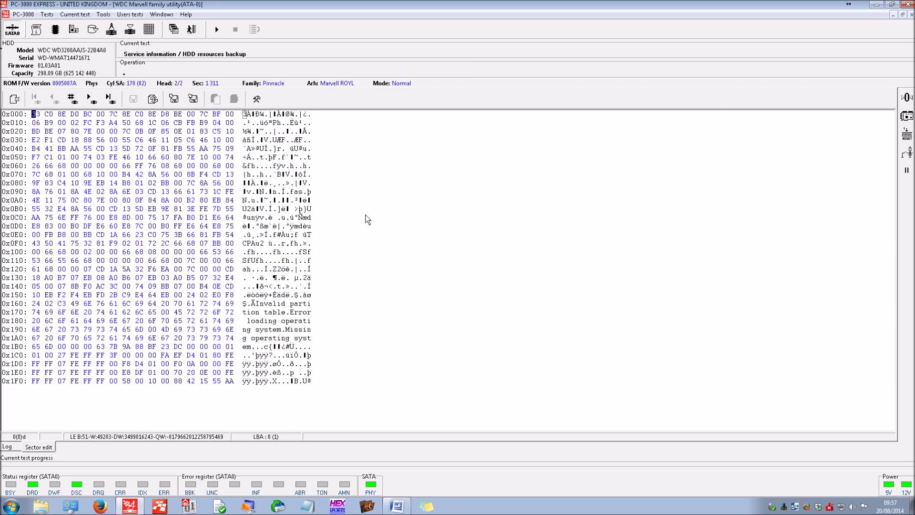
{"action": "left_click_drag", "start_coordinate": [115, 141], "coordinate": [235, 269]}
{"action": "left_click", "coordinate": [232, 269]}
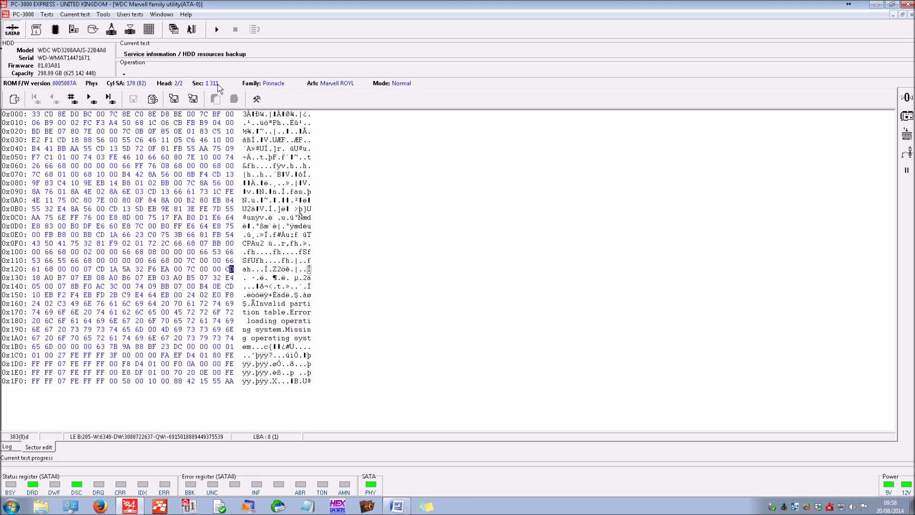
Restore the utility to a floating window away from the utility selection window and launch Data Extractor from there
{"action": "left_click", "coordinate": [903, 14]}
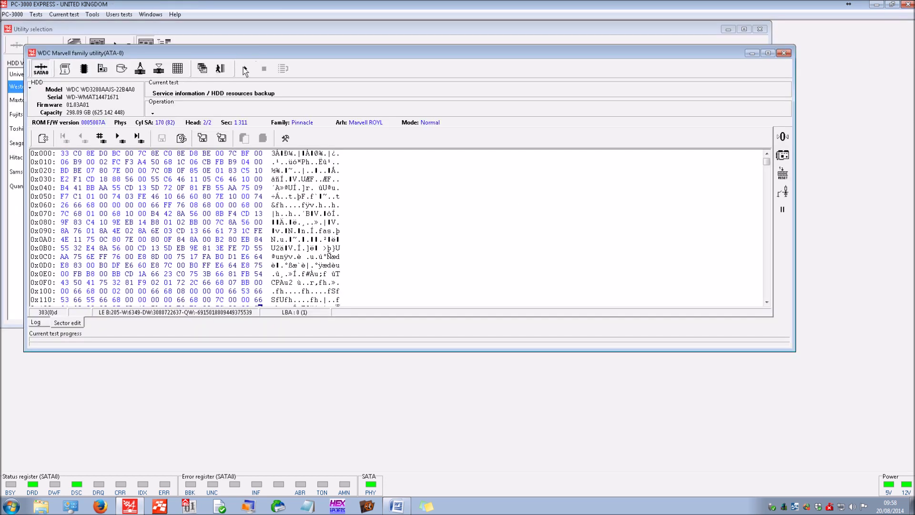
{"action": "left_click_drag", "start_coordinate": [233, 53], "coordinate": [278, 124]}
{"action": "left_click", "coordinate": [247, 30]}
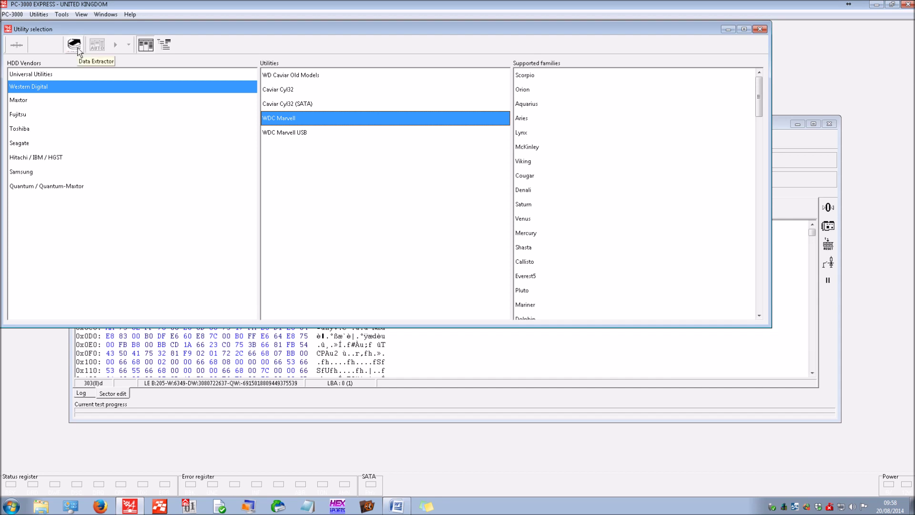
{"action": "left_click", "coordinate": [74, 45]}
{"action": "left_click", "coordinate": [79, 49]}
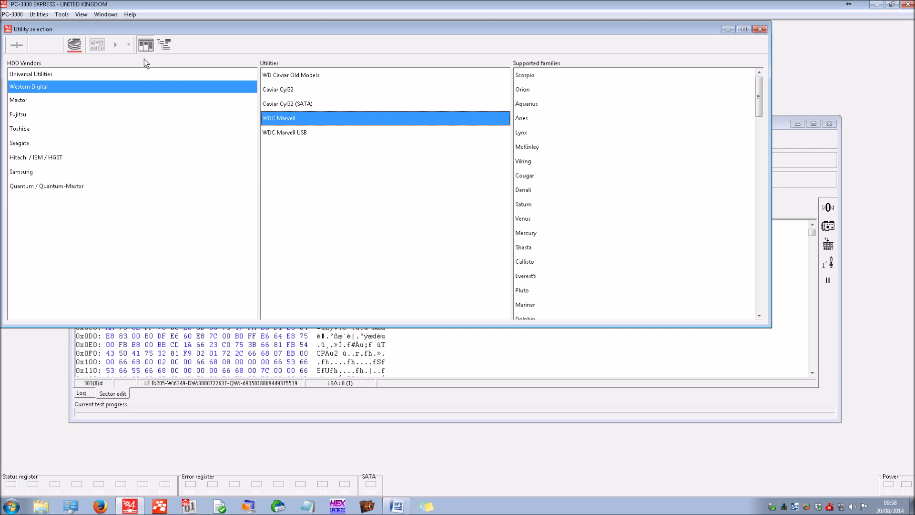
{"action": "left_click", "coordinate": [78, 45]}
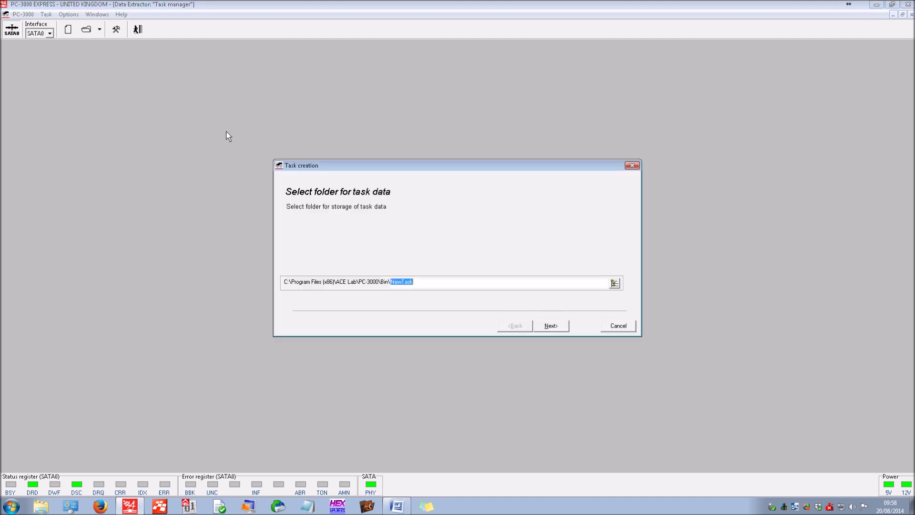
Create a folder named TESTTASK on drive D and use it as the storage folder for the new task's data
{"action": "left_click", "coordinate": [614, 283]}
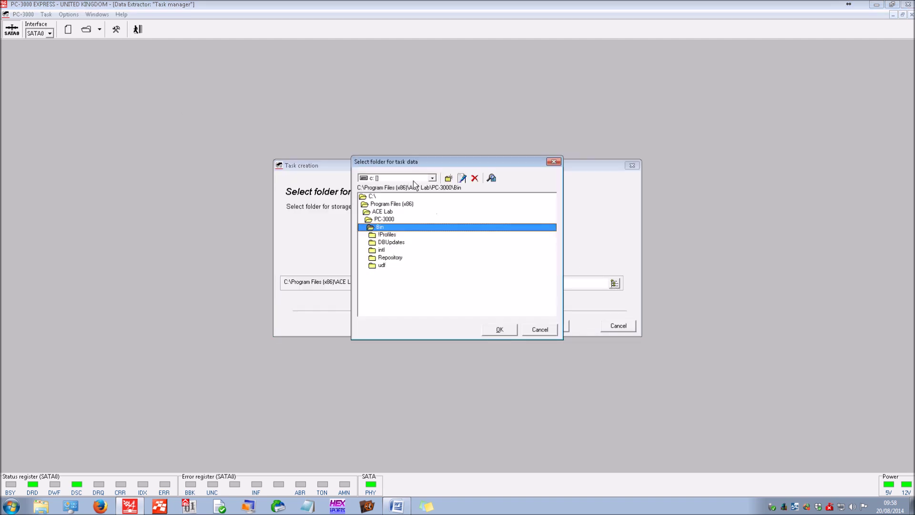
{"action": "left_click", "coordinate": [413, 178]}
{"action": "left_click", "coordinate": [393, 190]}
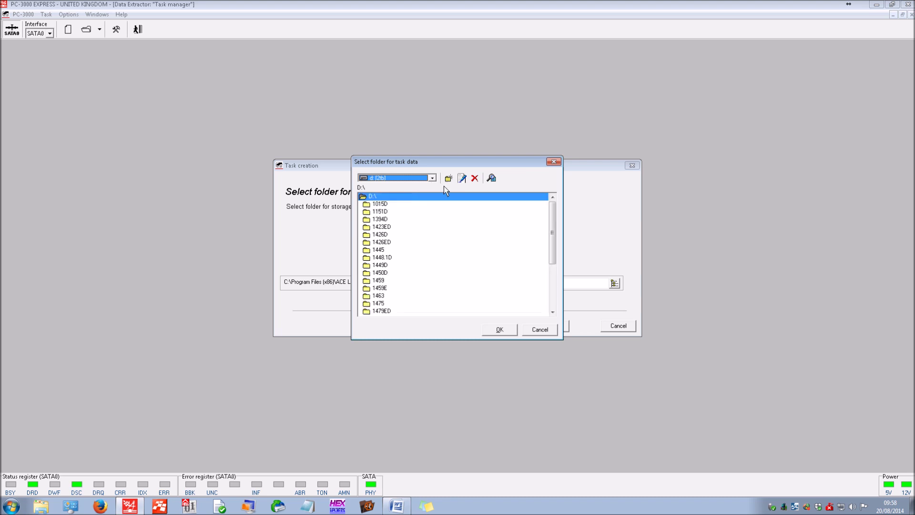
{"action": "left_click", "coordinate": [448, 179]}
{"action": "type", "text": "TEST"}
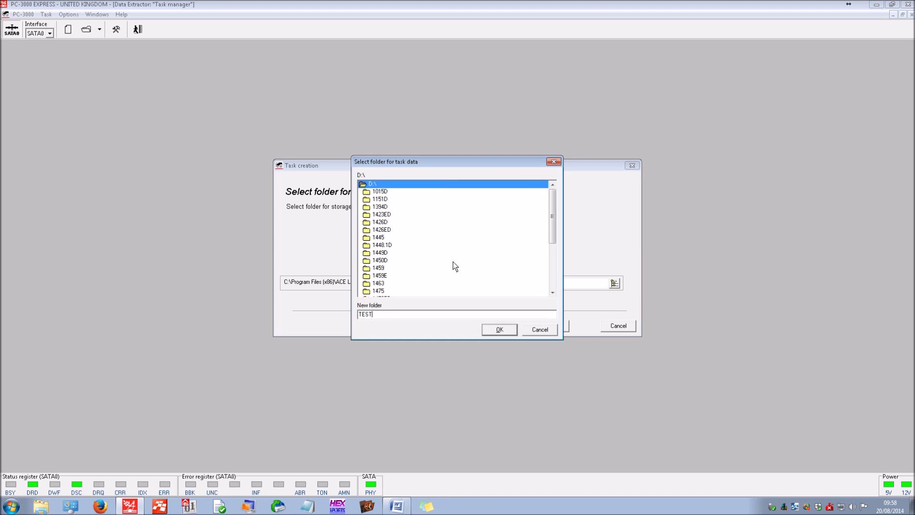
{"action": "type", "text": "TASK"}
{"action": "left_click", "coordinate": [500, 330]}
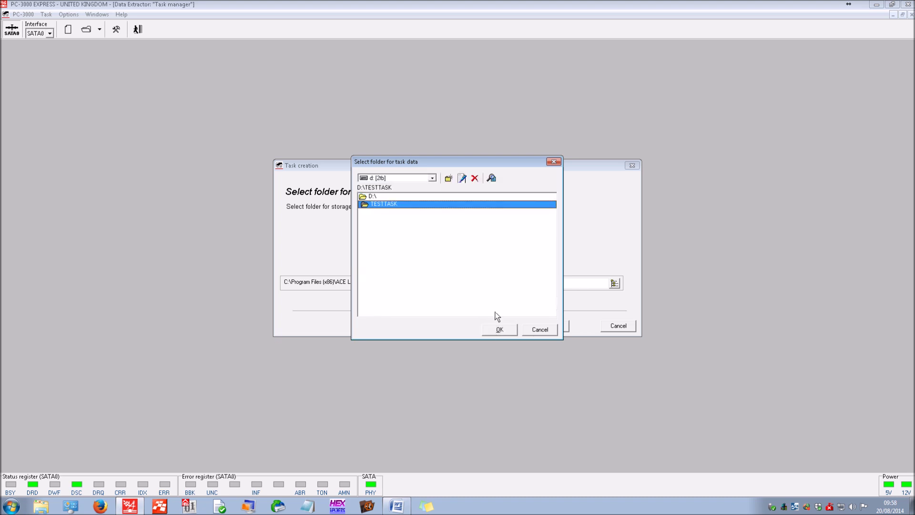
{"action": "left_click", "coordinate": [501, 331]}
{"action": "left_click", "coordinate": [549, 327]}
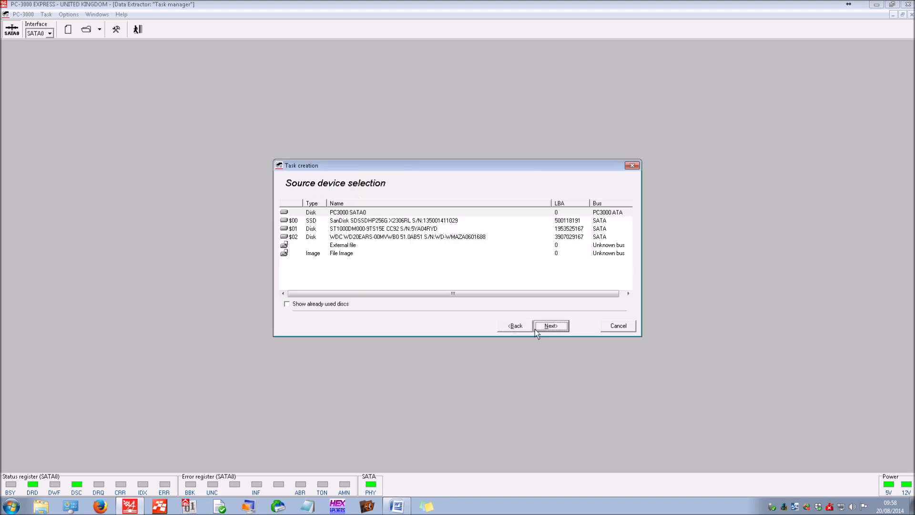
Choose PC3000 SATA0 as the source device with the default initialization and enable Make data copy using the List of ranges map type
{"action": "left_click", "coordinate": [361, 213]}
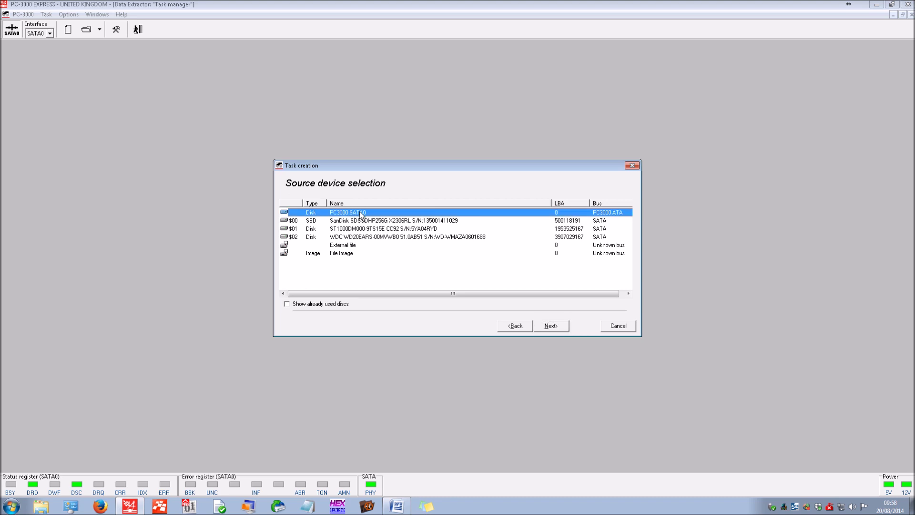
{"action": "left_click", "coordinate": [551, 327]}
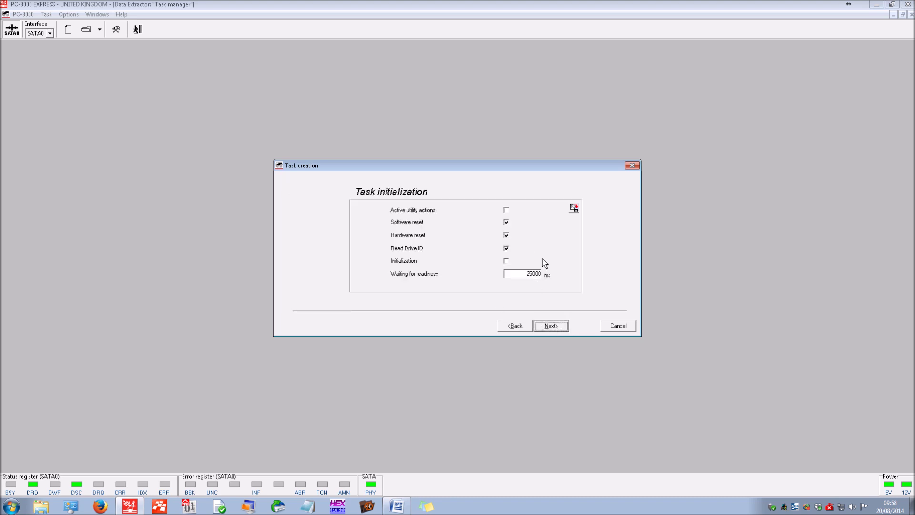
{"action": "left_click", "coordinate": [551, 326]}
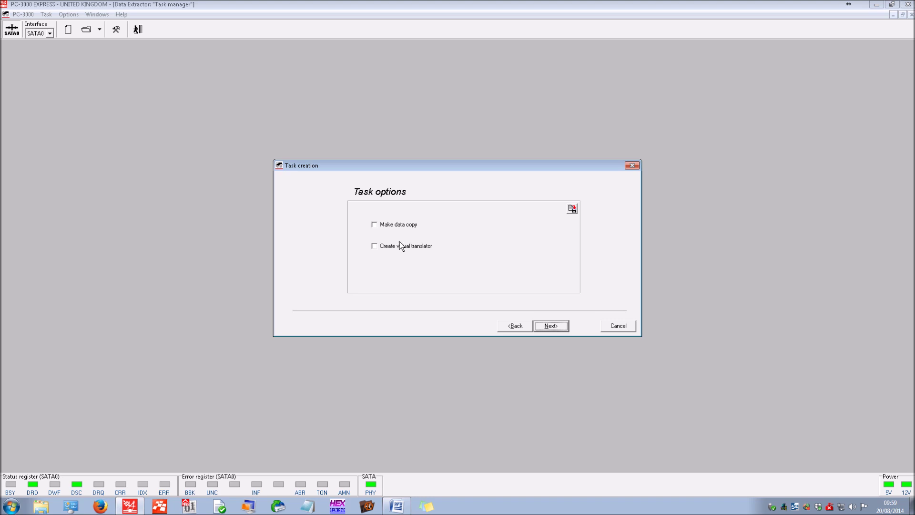
{"action": "left_click", "coordinate": [389, 225]}
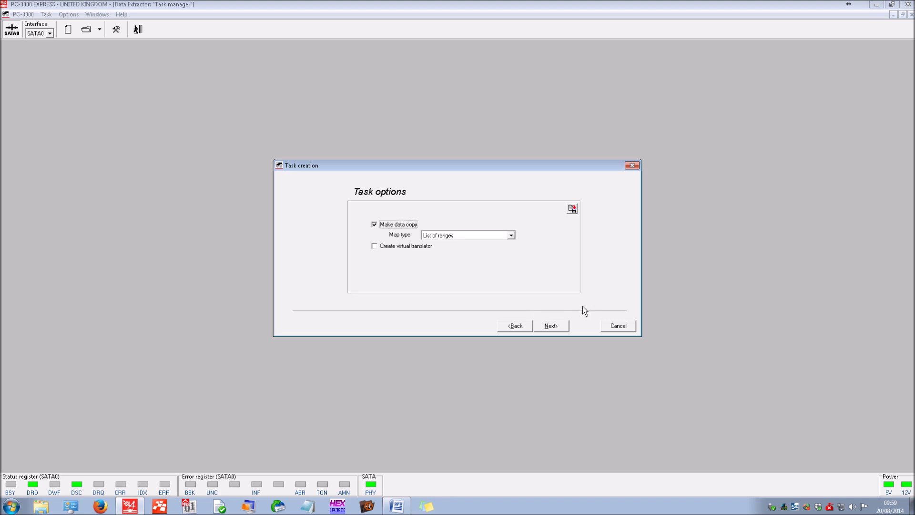
{"action": "left_click", "coordinate": [550, 327]}
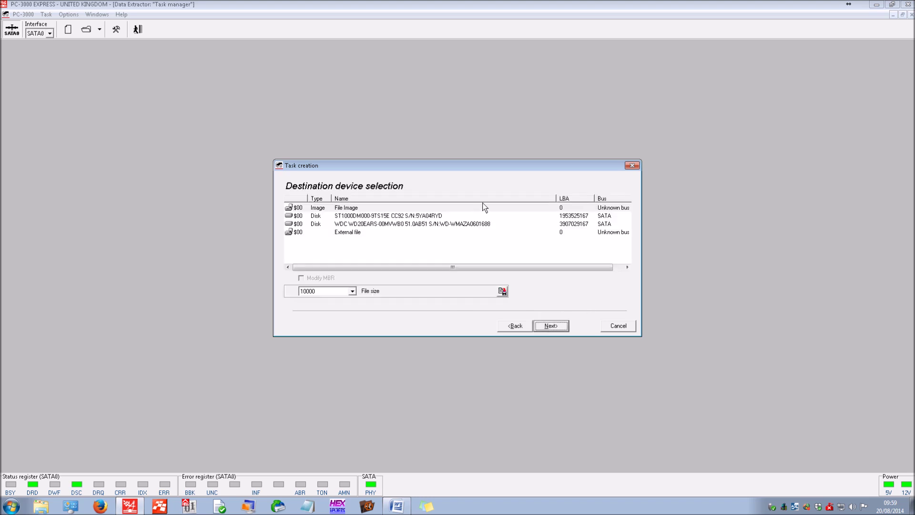
Choose File Image as the copy destination with a file size of 100000 and finish creating the task
{"action": "left_click", "coordinate": [350, 209]}
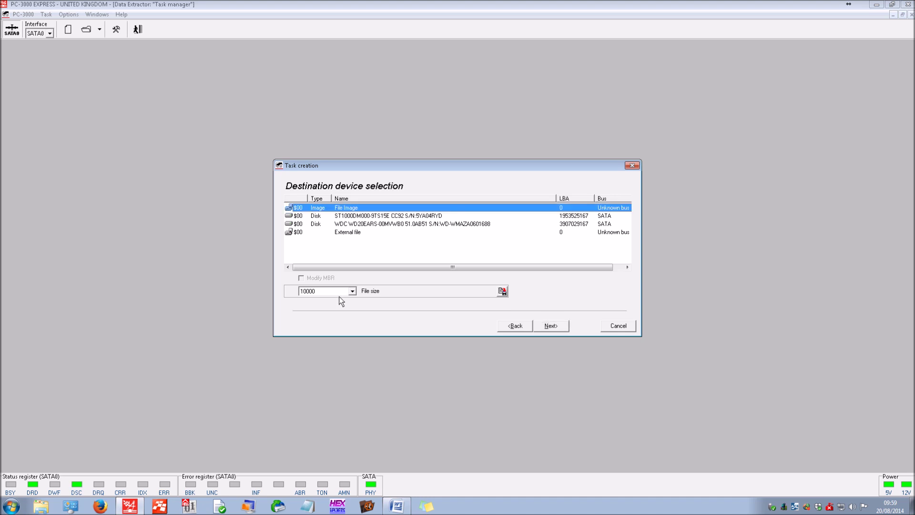
{"action": "left_click", "coordinate": [349, 295]}
{"action": "left_click", "coordinate": [322, 319]}
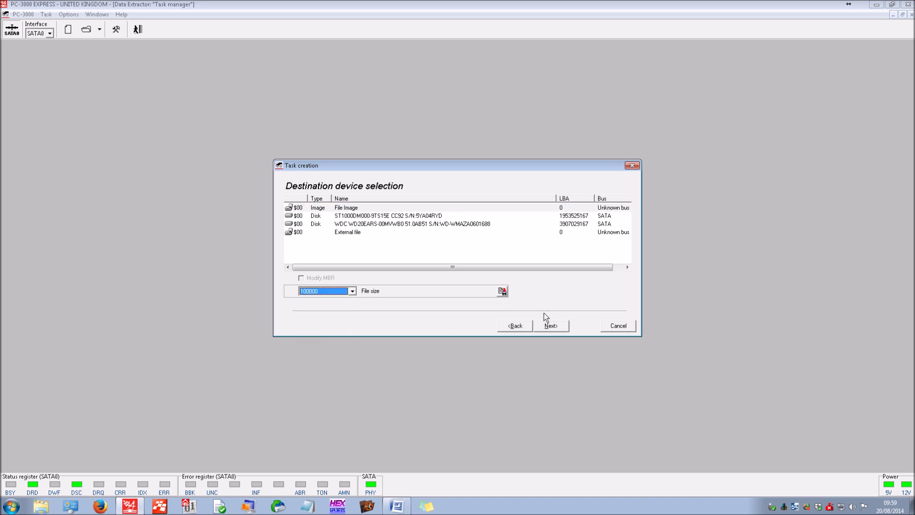
{"action": "left_click", "coordinate": [551, 327]}
{"action": "left_click", "coordinate": [551, 325]}
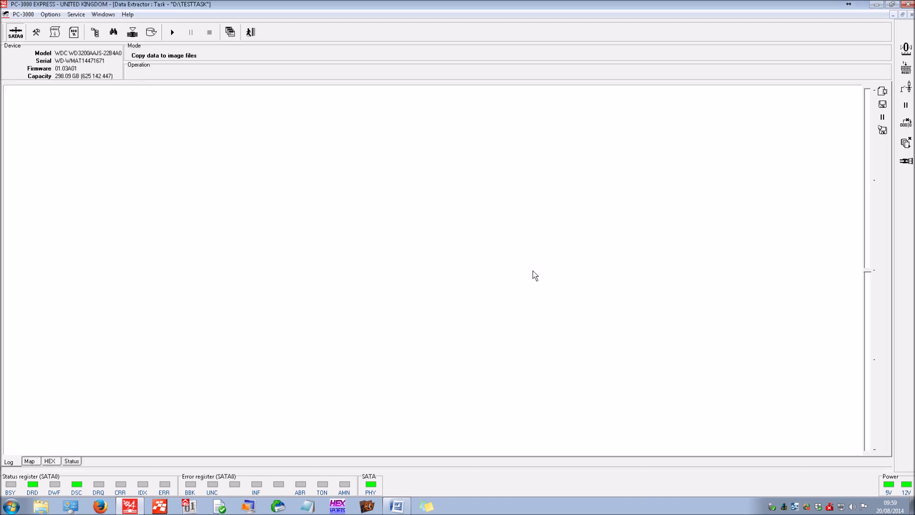
Build the heads map over the full LBA range from 0 to 625142447 and return to the copying mode
{"action": "left_click", "coordinate": [906, 161]}
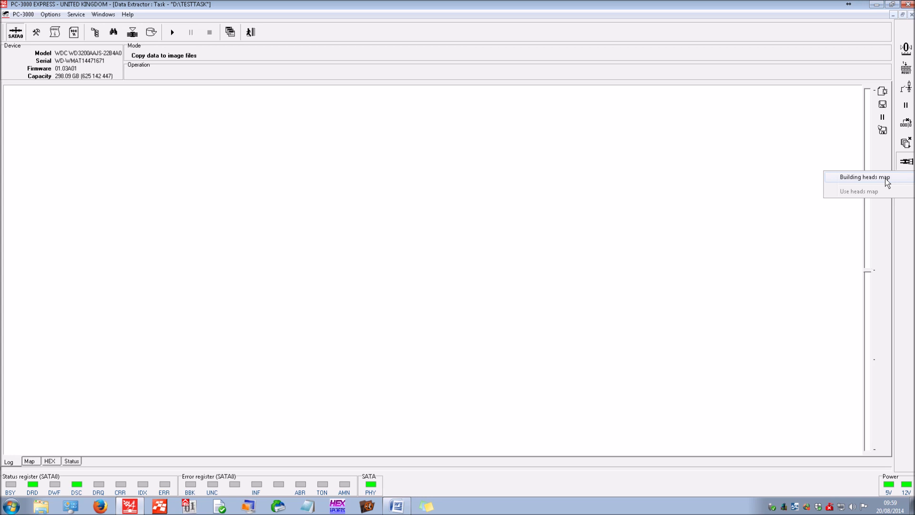
{"action": "left_click", "coordinate": [865, 178]}
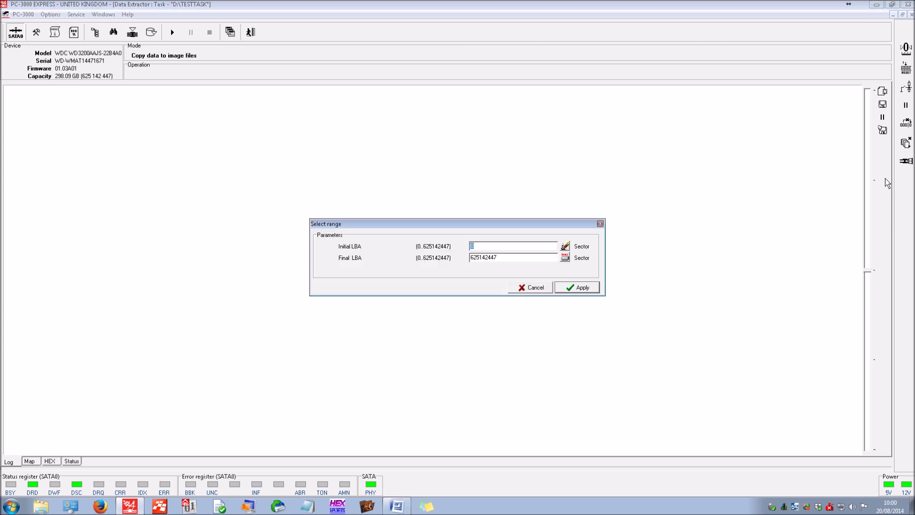
{"action": "left_click", "coordinate": [583, 287]}
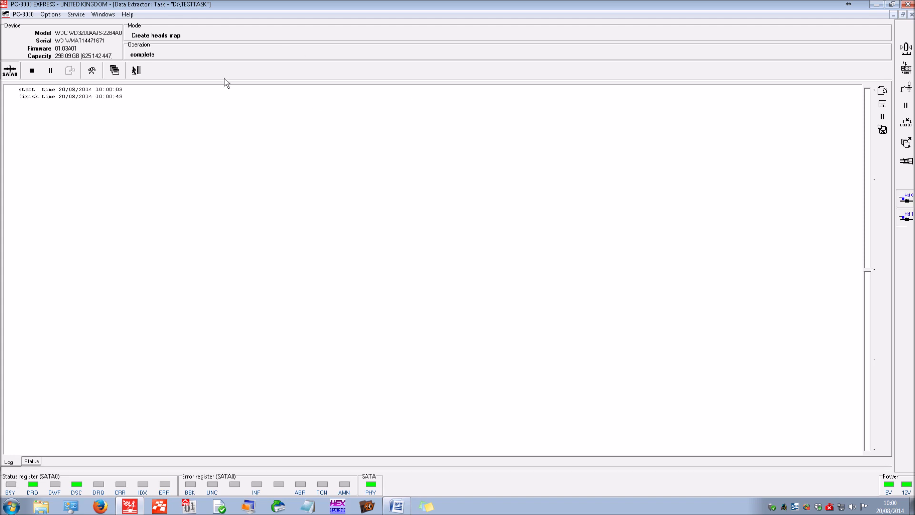
{"action": "left_click", "coordinate": [136, 71]}
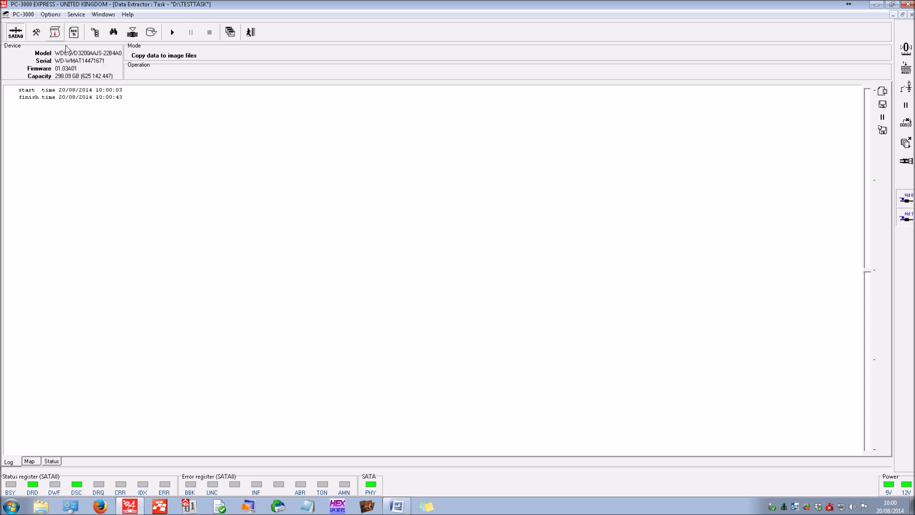
Review the power-cycling, software reset, jump size and copying options in the task parameters and apply the parameters
{"action": "left_click", "coordinate": [35, 32]}
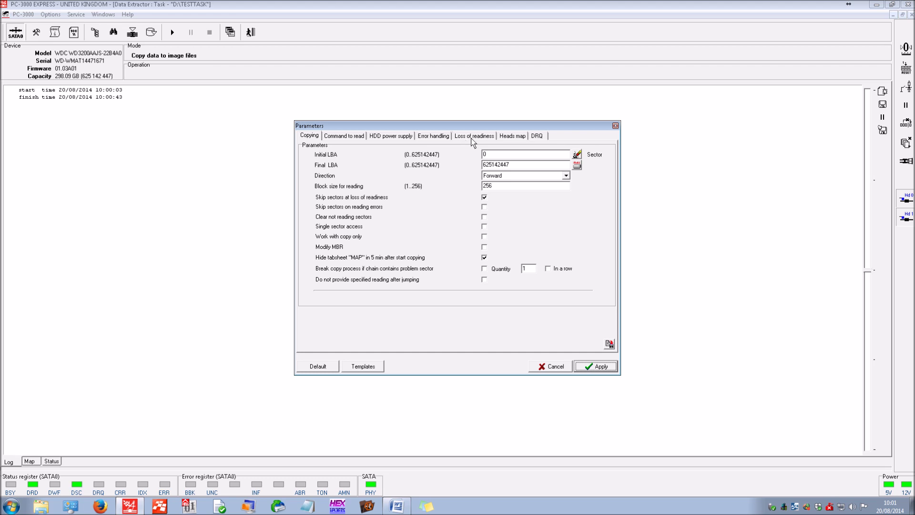
{"action": "left_click", "coordinate": [442, 138]}
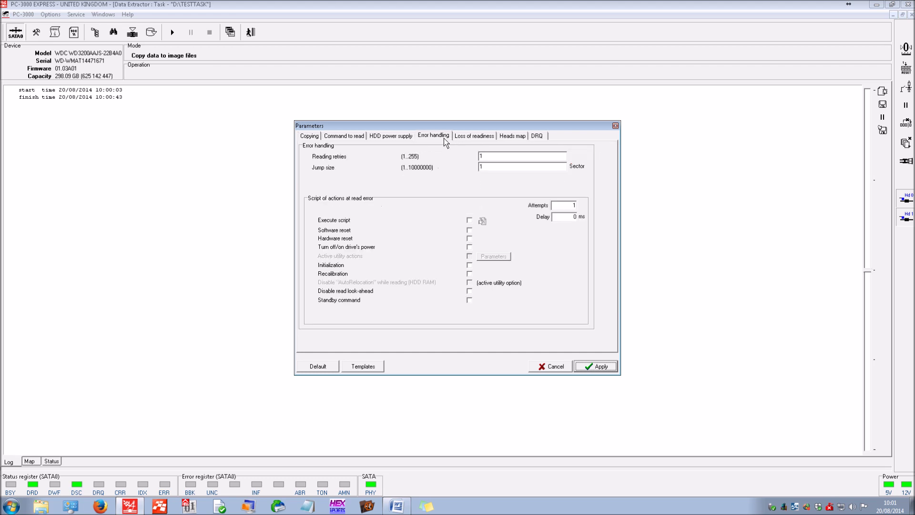
{"action": "left_click", "coordinate": [471, 139]}
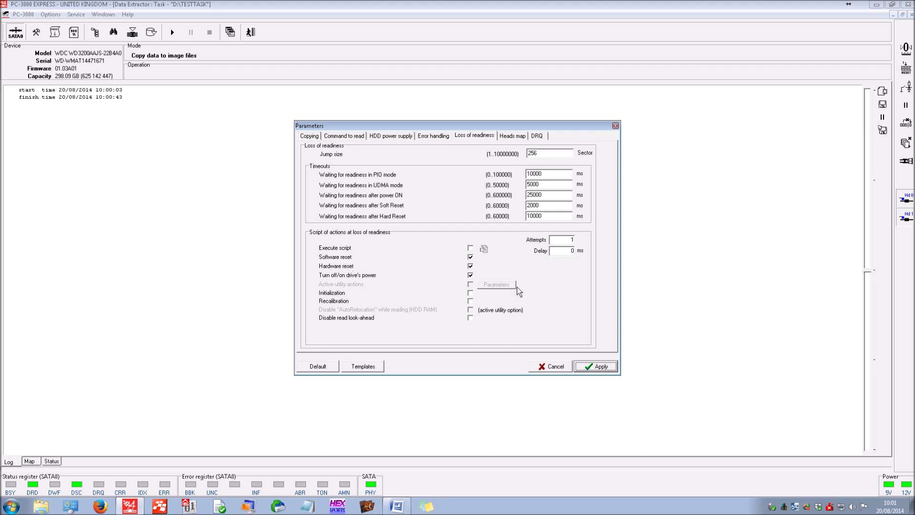
{"action": "left_click", "coordinate": [471, 275]}
{"action": "left_click", "coordinate": [438, 136]}
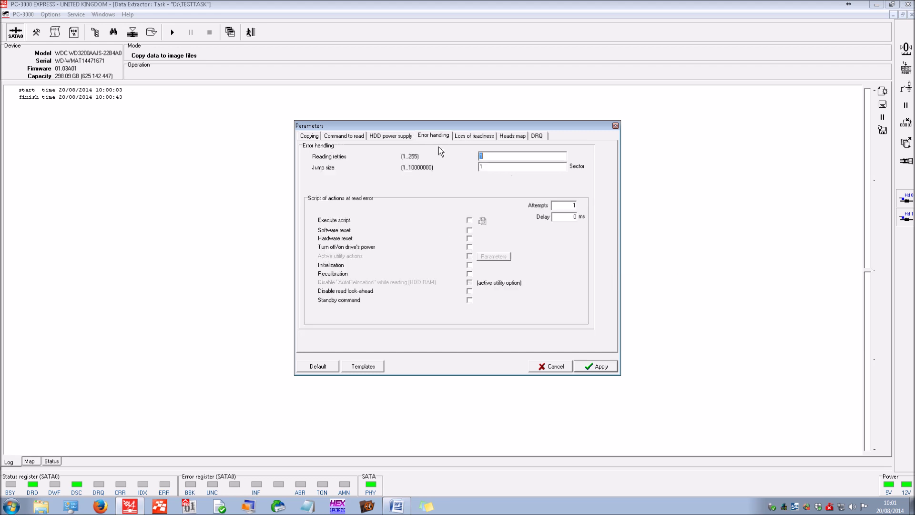
{"action": "left_click", "coordinate": [470, 230]}
{"action": "double_click", "coordinate": [494, 168]}
{"action": "left_click", "coordinate": [314, 138]}
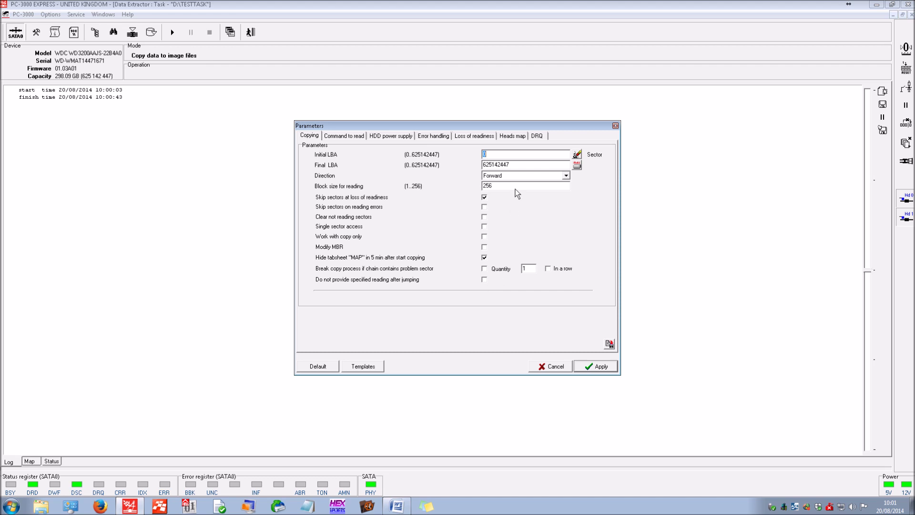
{"action": "left_click", "coordinate": [600, 373]}
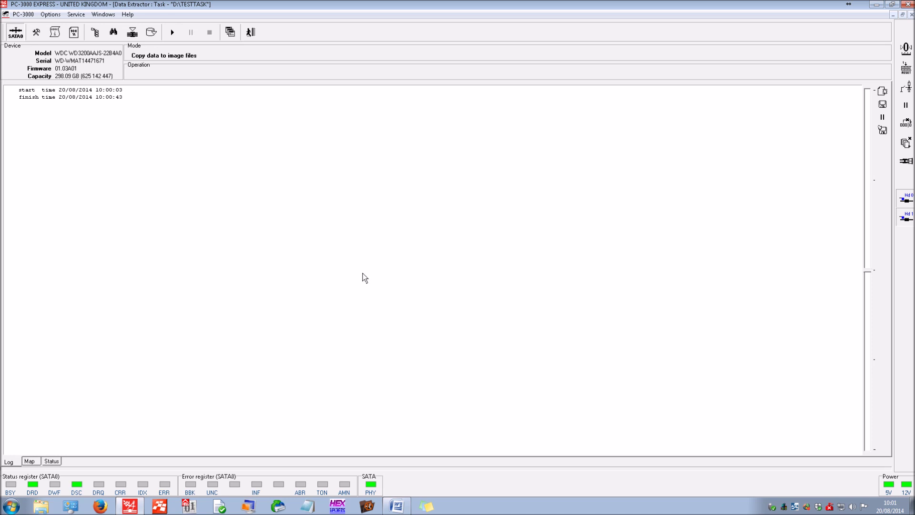
Open the task's folder explorer and inspect the partitions of PC3000 SATA0, including the NTFS volume in partition 1
{"action": "left_click", "coordinate": [95, 34]}
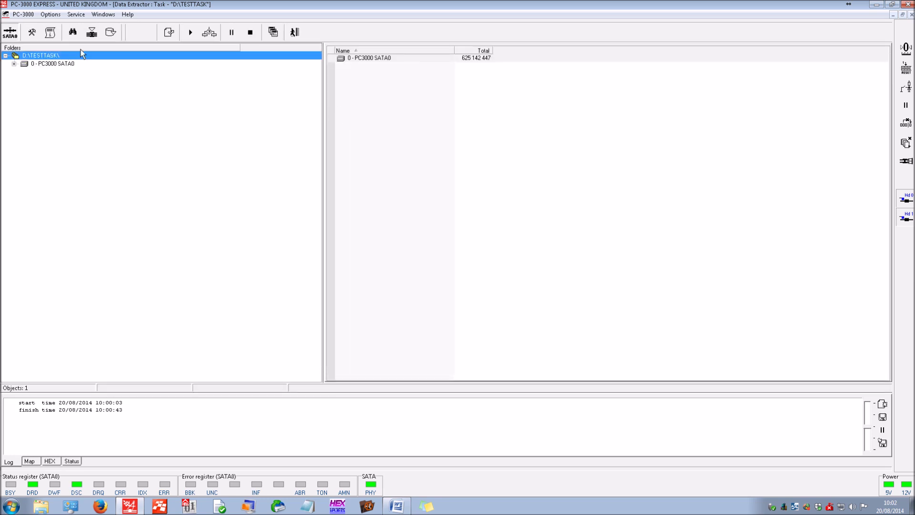
{"action": "left_click", "coordinate": [58, 66]}
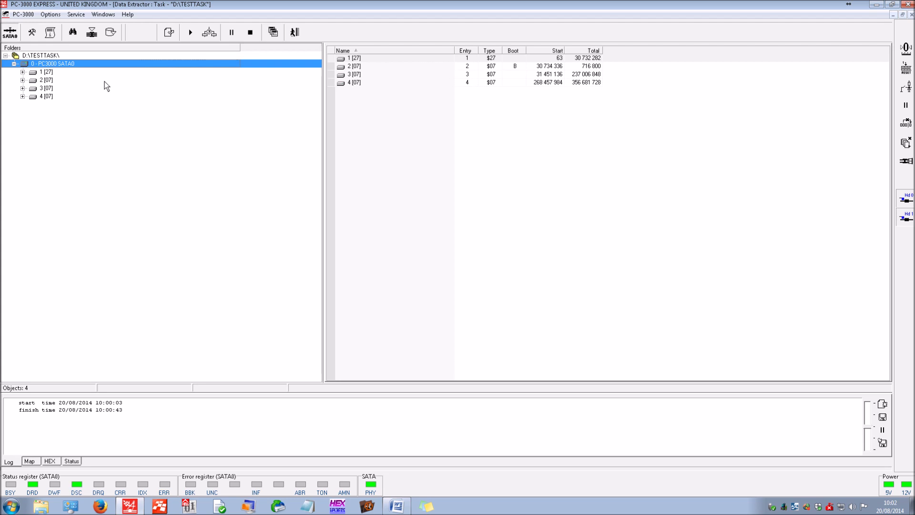
{"action": "double_click", "coordinate": [49, 72]}
{"action": "left_click", "coordinate": [54, 80]}
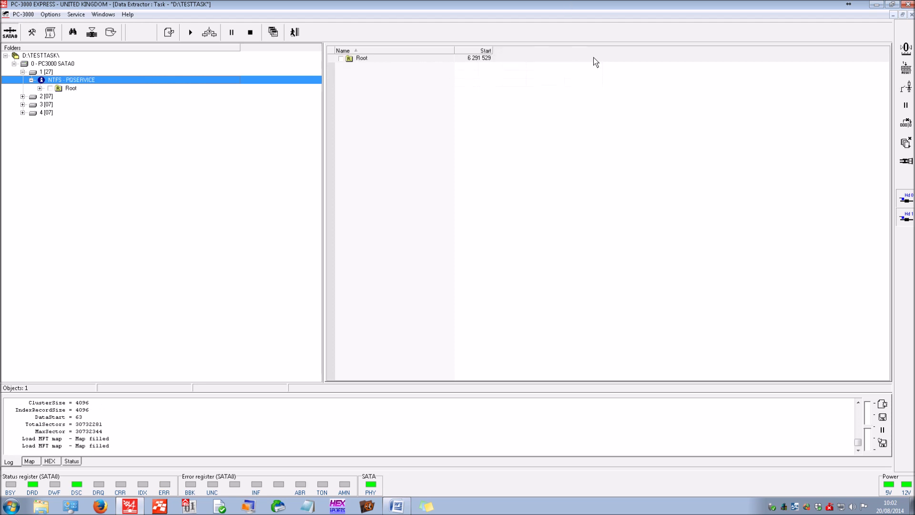
{"action": "left_click", "coordinate": [48, 65]}
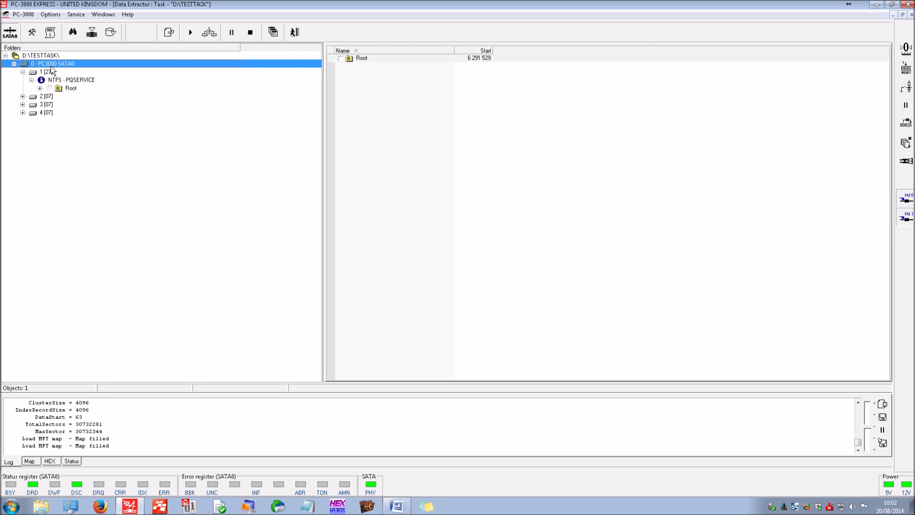
{"action": "double_click", "coordinate": [48, 66]}
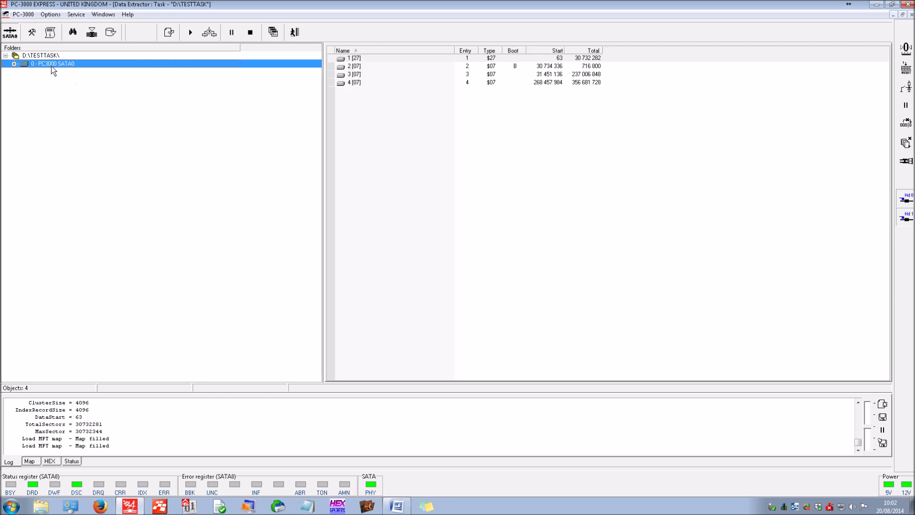
Compare the total sector sizes of partitions 2, 3 and 4 in the partition list
{"action": "left_click", "coordinate": [591, 68]}
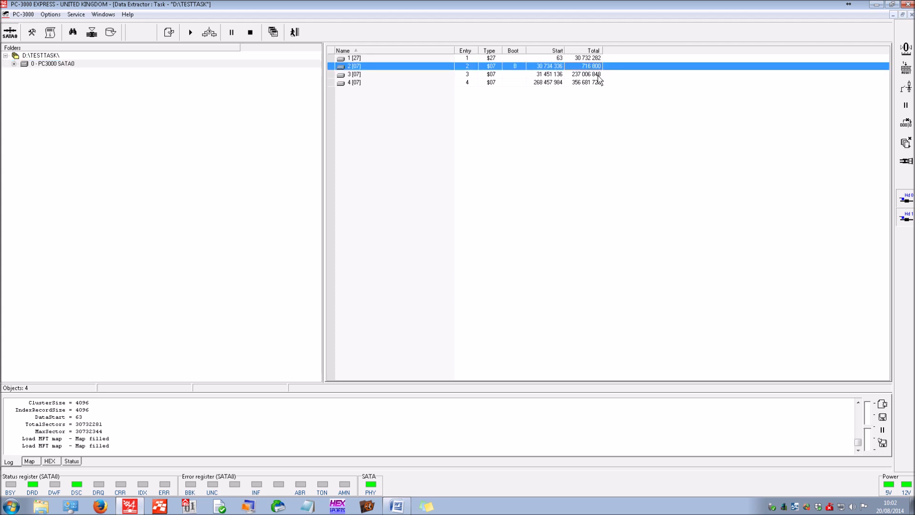
{"action": "left_click", "coordinate": [588, 75]}
{"action": "key", "text": "Down"}
{"action": "left_click", "coordinate": [585, 74]}
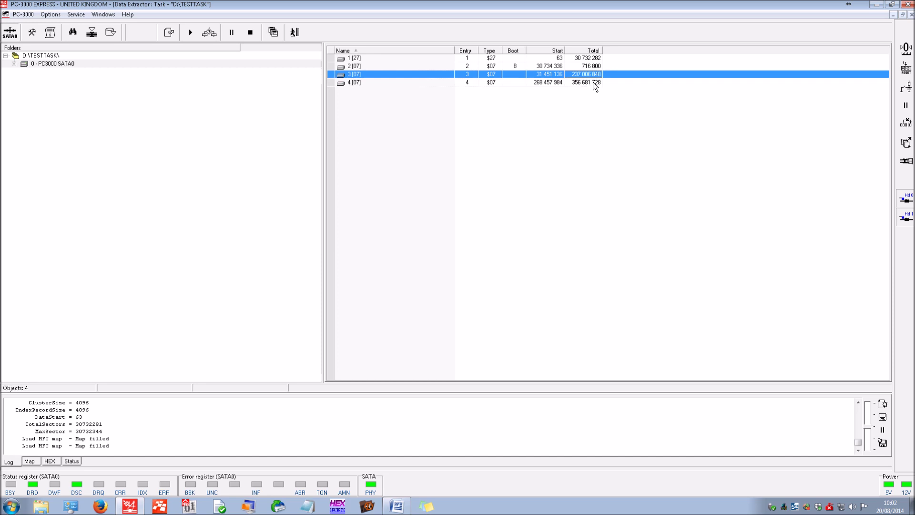
Expand partition 3's NTFS volume down through Root and Users to the personal user profile folder
{"action": "left_click", "coordinate": [14, 63]}
{"action": "double_click", "coordinate": [47, 88]}
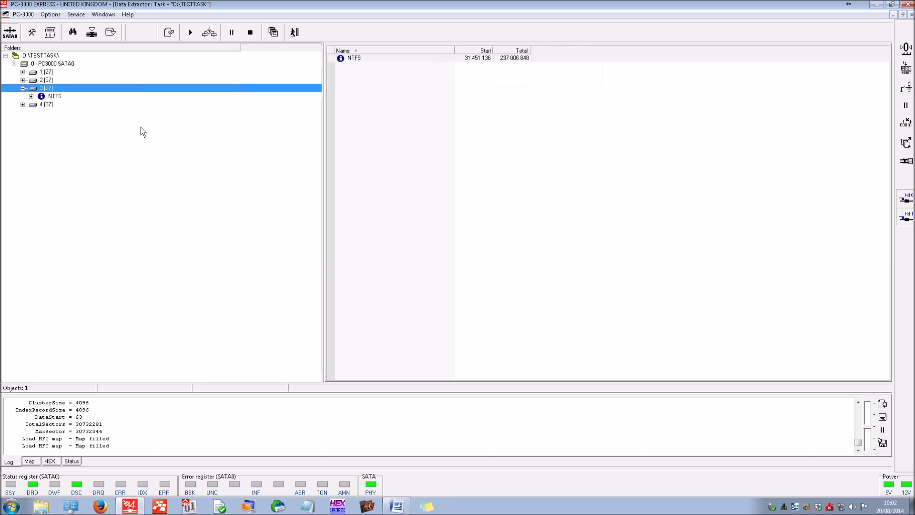
{"action": "left_click", "coordinate": [52, 96]}
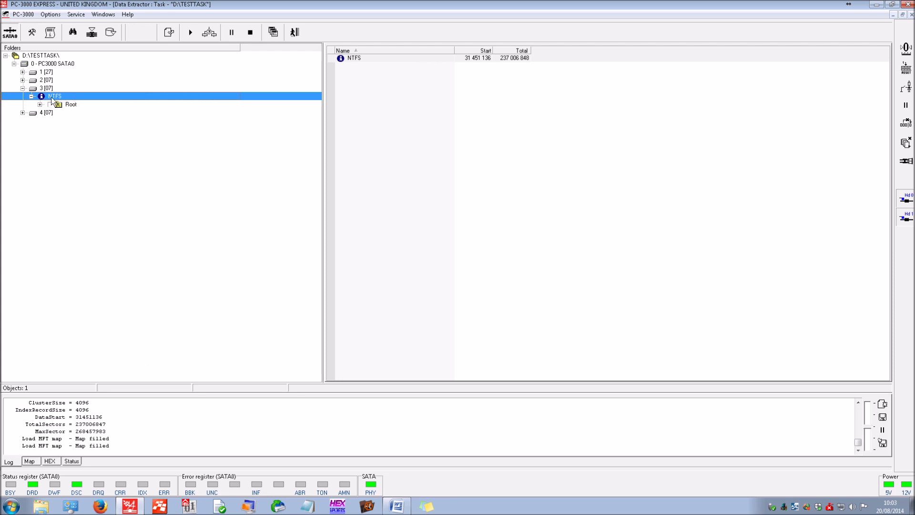
{"action": "left_click", "coordinate": [71, 105]}
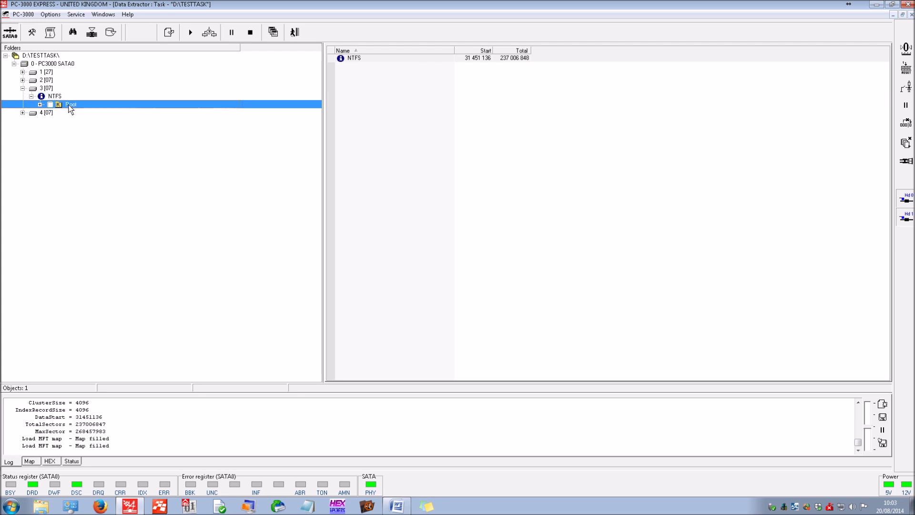
{"action": "double_click", "coordinate": [69, 106]}
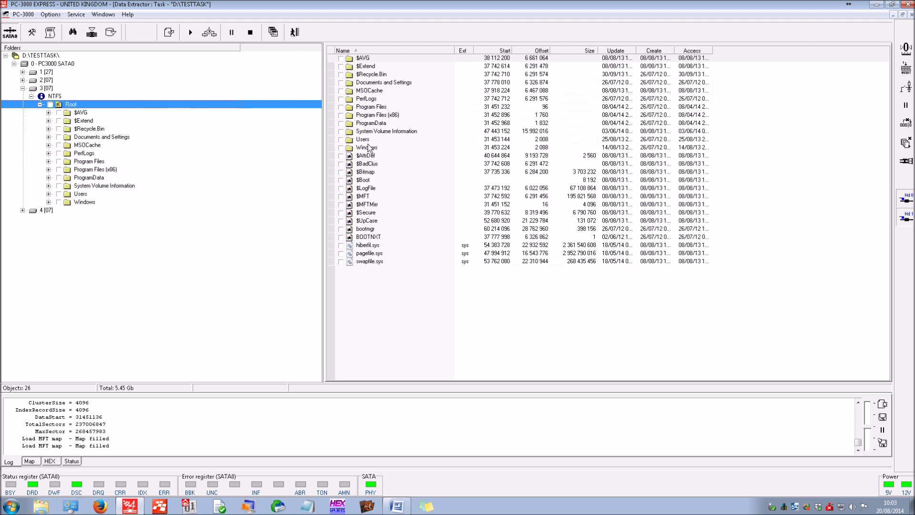
{"action": "double_click", "coordinate": [79, 194]}
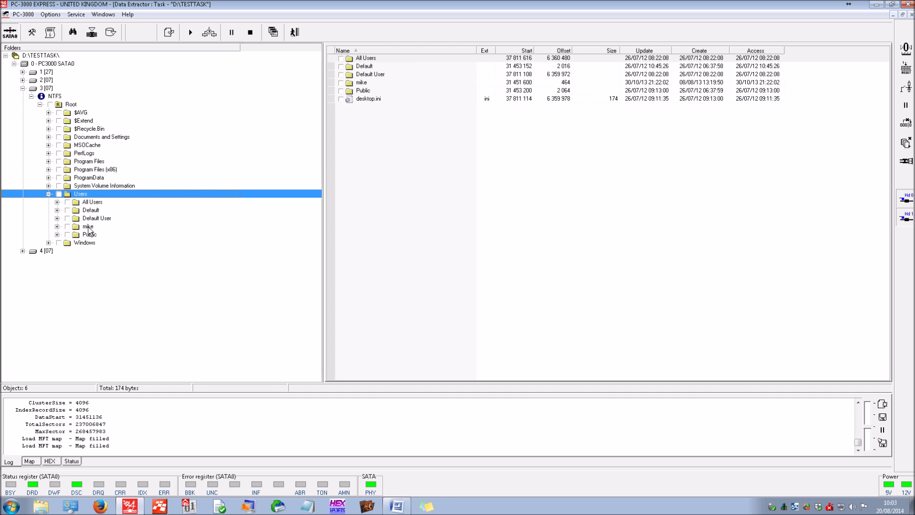
{"action": "double_click", "coordinate": [88, 227]}
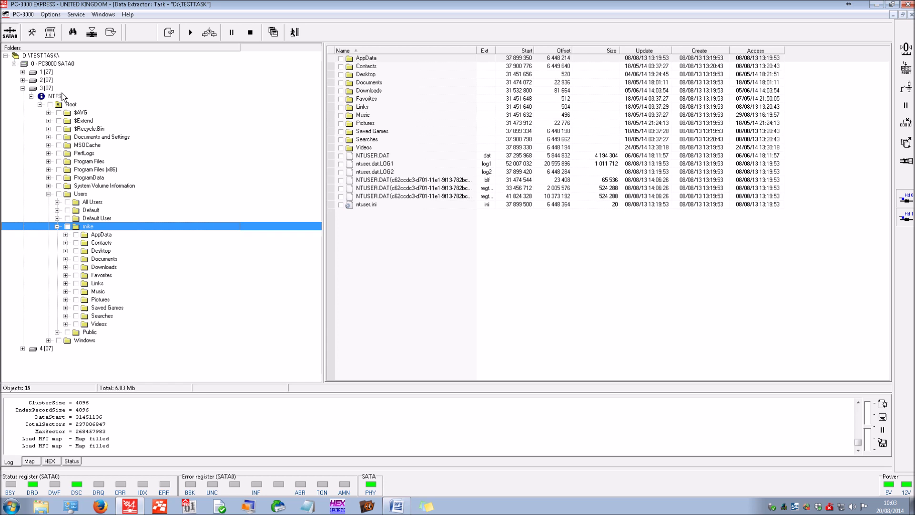
Build the used sectors map from the Bitmap for partition 3's NTFS volume and start making a copy of the object data
{"action": "right_click", "coordinate": [68, 97]}
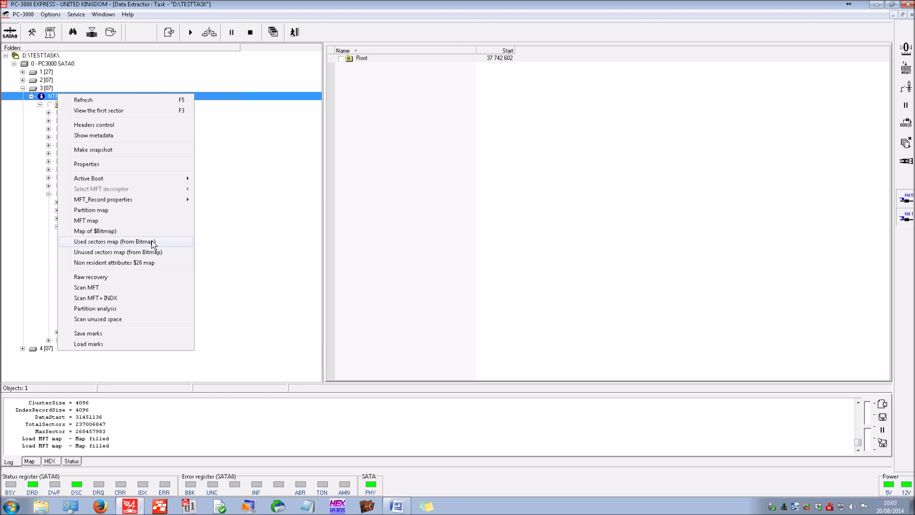
{"action": "left_click", "coordinate": [153, 244]}
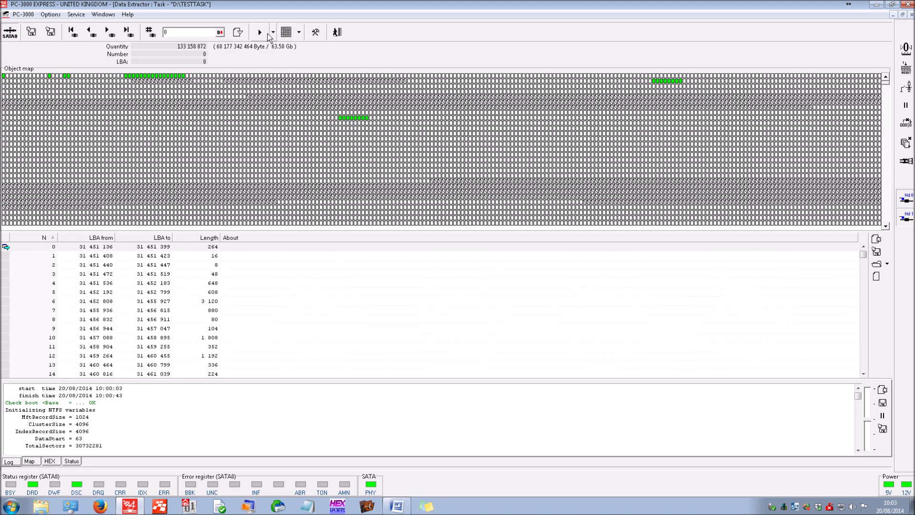
{"action": "left_click", "coordinate": [273, 33]}
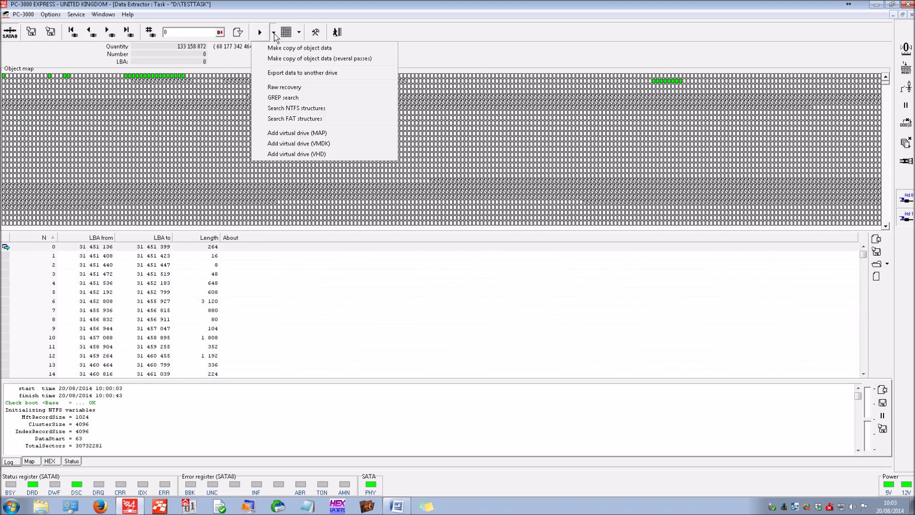
{"action": "left_click", "coordinate": [452, 20]}
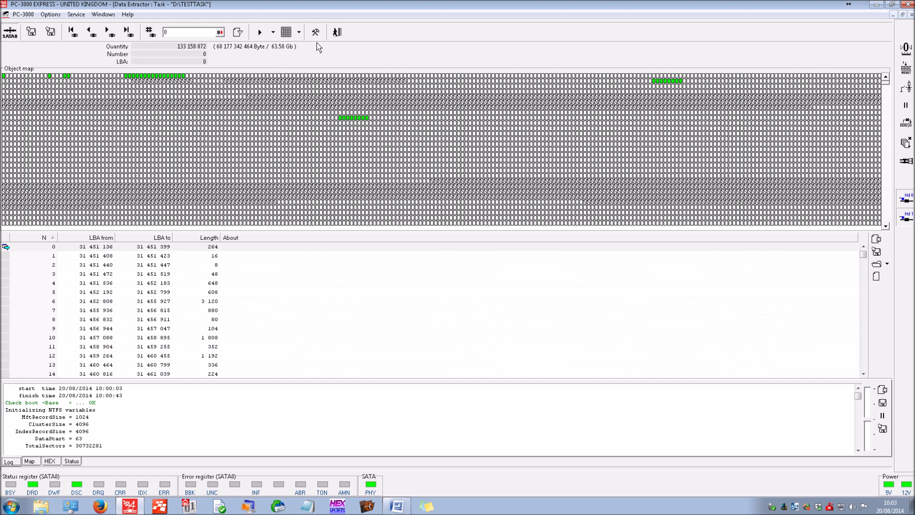
{"action": "left_click", "coordinate": [272, 33]}
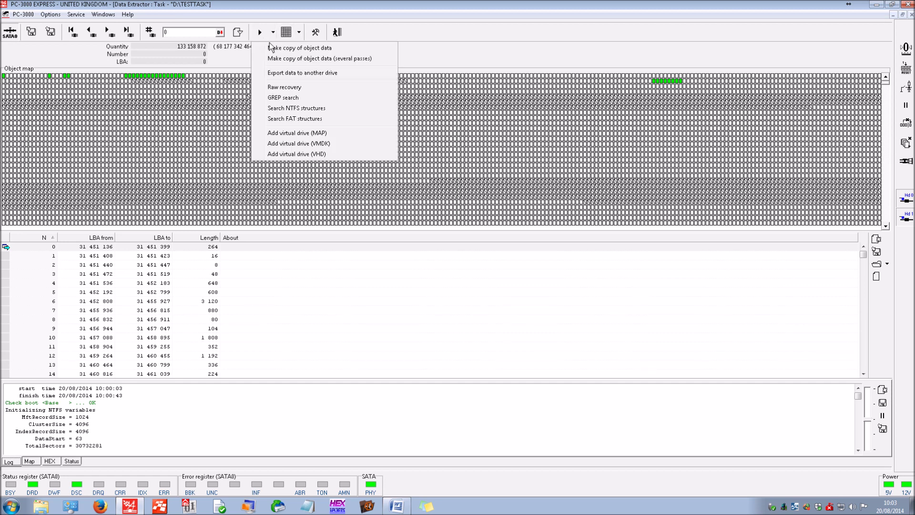
{"action": "left_click", "coordinate": [276, 49]}
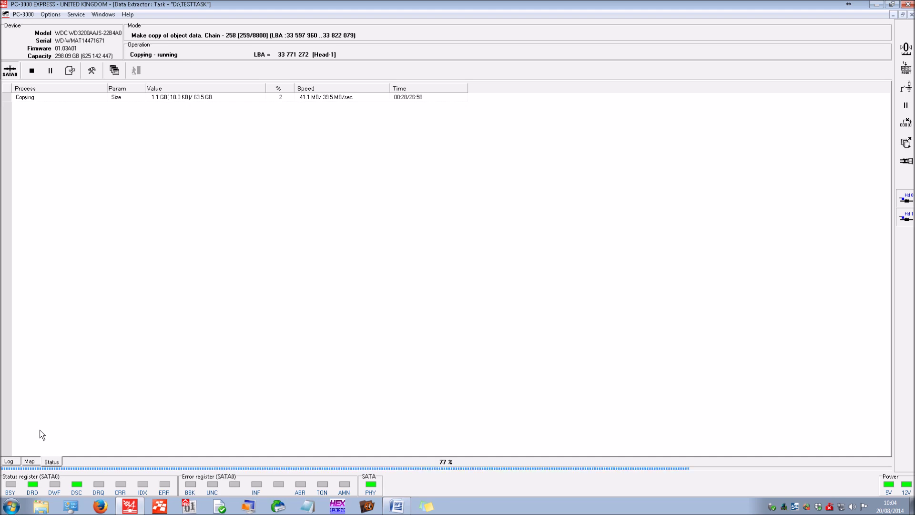
Check the copy's progress on the sector map, stop the copying and return to the folder tree
{"action": "left_click", "coordinate": [31, 462]}
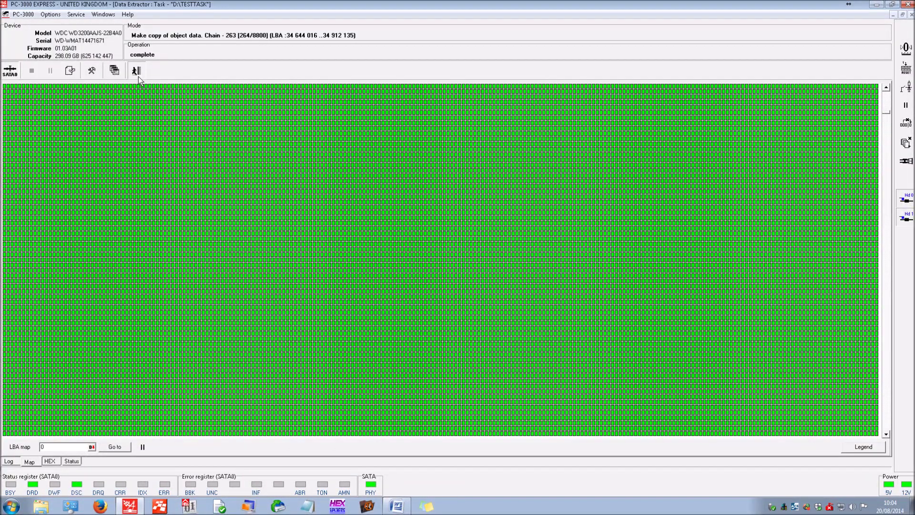
{"action": "left_click", "coordinate": [136, 71]}
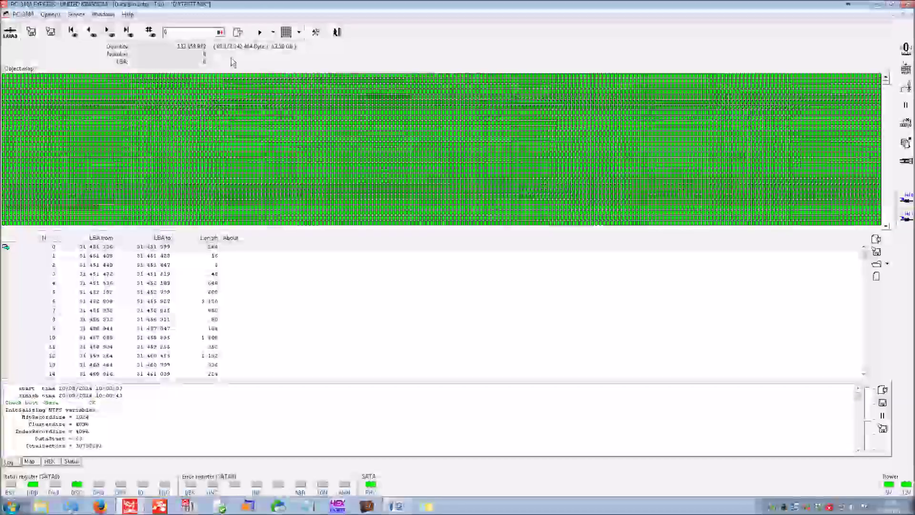
{"action": "left_click", "coordinate": [342, 35]}
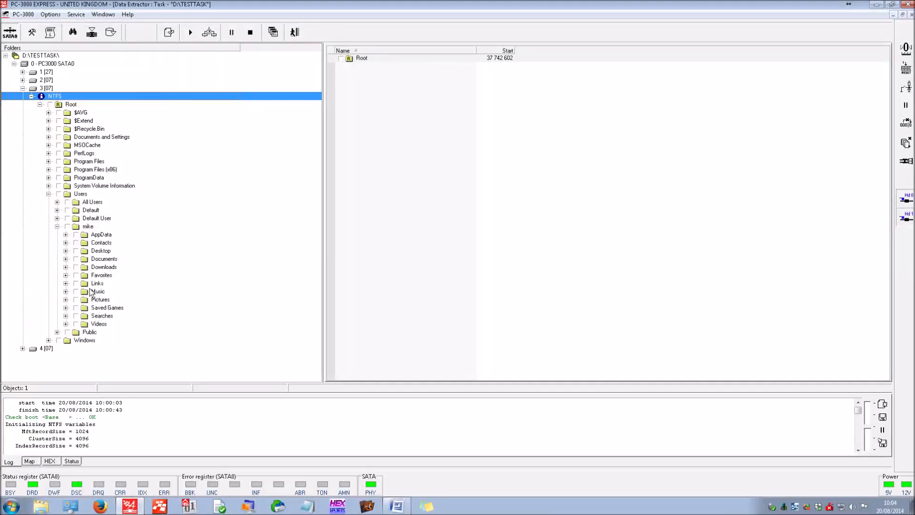
Build the MFT map of partition 3's NTFS volume, make a copy of its object data and return to the folder tree
{"action": "right_click", "coordinate": [61, 97]}
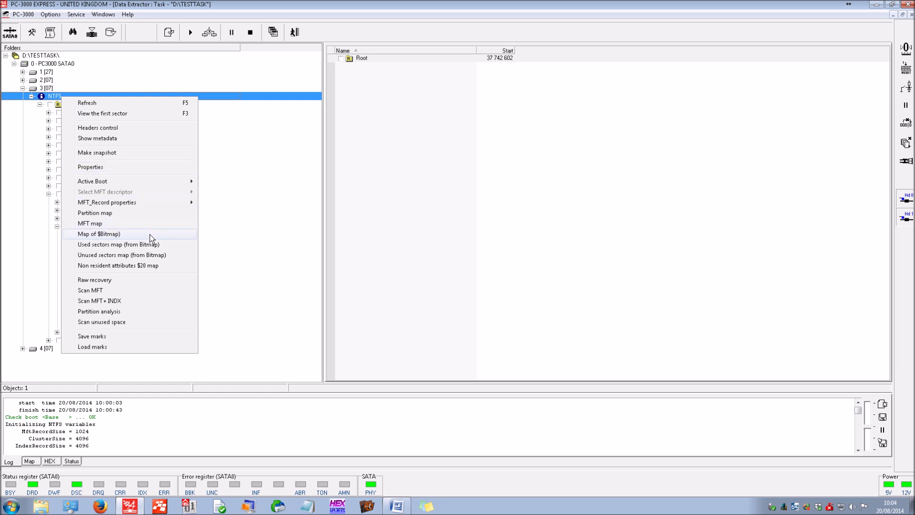
{"action": "left_click", "coordinate": [109, 225]}
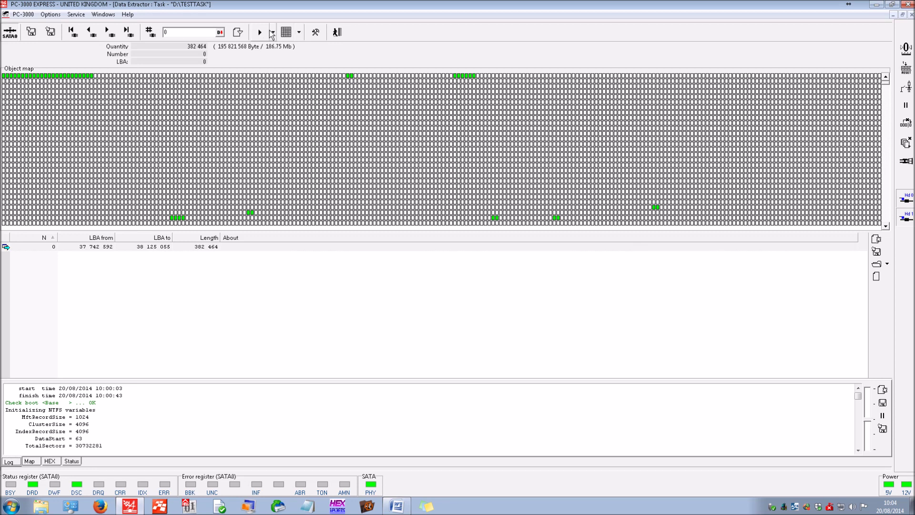
{"action": "left_click", "coordinate": [272, 33]}
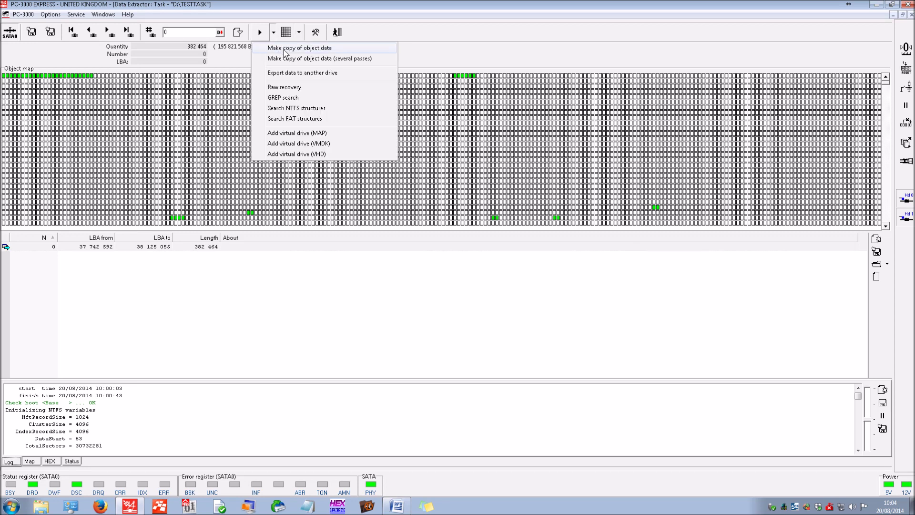
{"action": "left_click", "coordinate": [285, 48]}
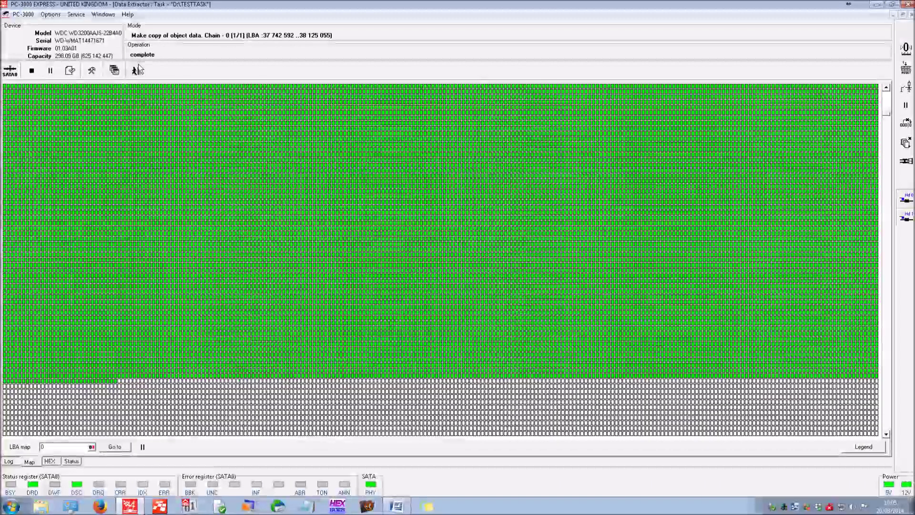
{"action": "left_click", "coordinate": [137, 70]}
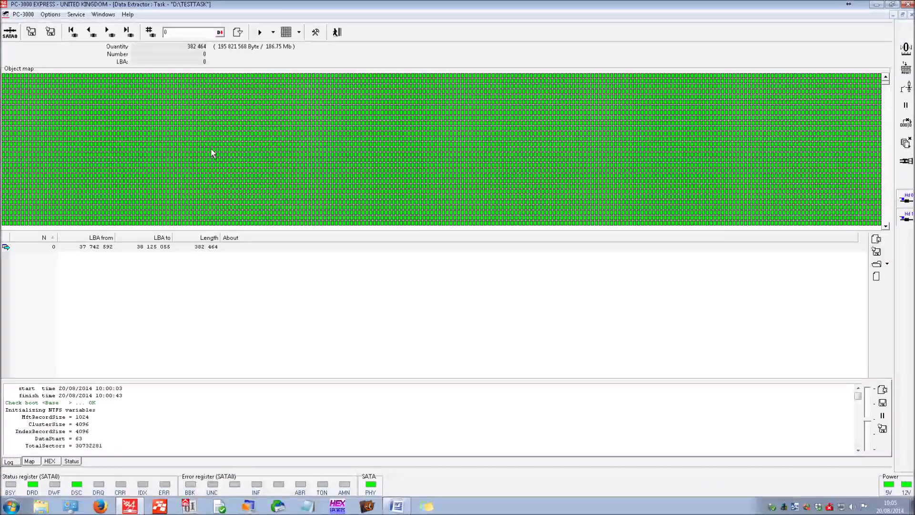
{"action": "left_click", "coordinate": [337, 32]}
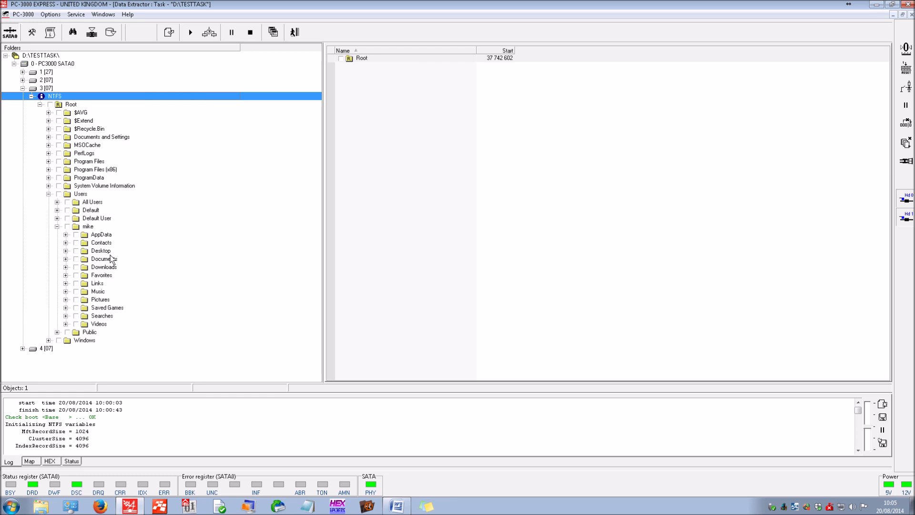
Mark only the Documents subfolder between Orders and Scanned Documents in the user profile and create a map of marked folders and files
{"action": "left_click", "coordinate": [105, 260]}
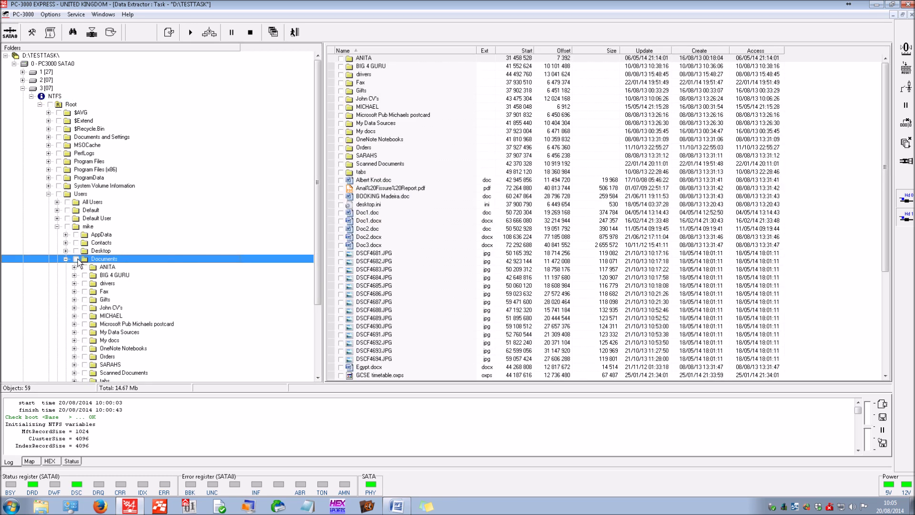
{"action": "right_click", "coordinate": [119, 261]}
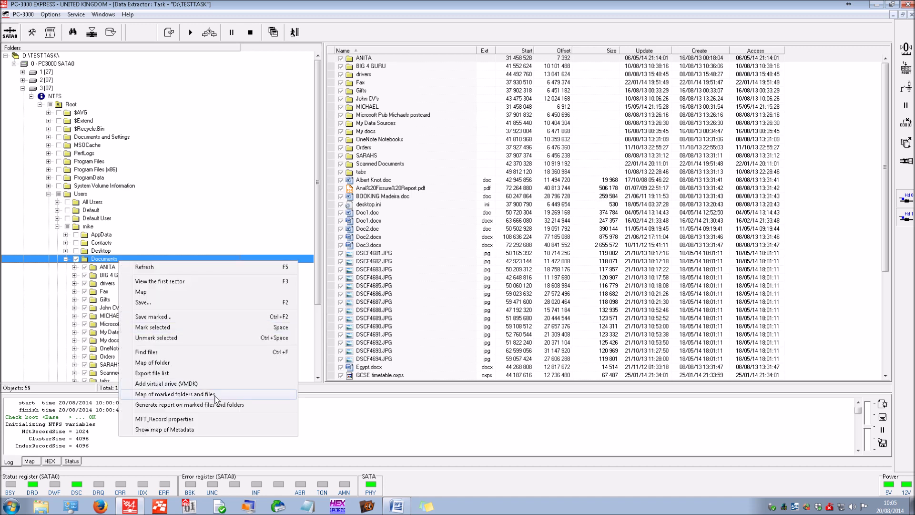
{"action": "left_click", "coordinate": [76, 259]}
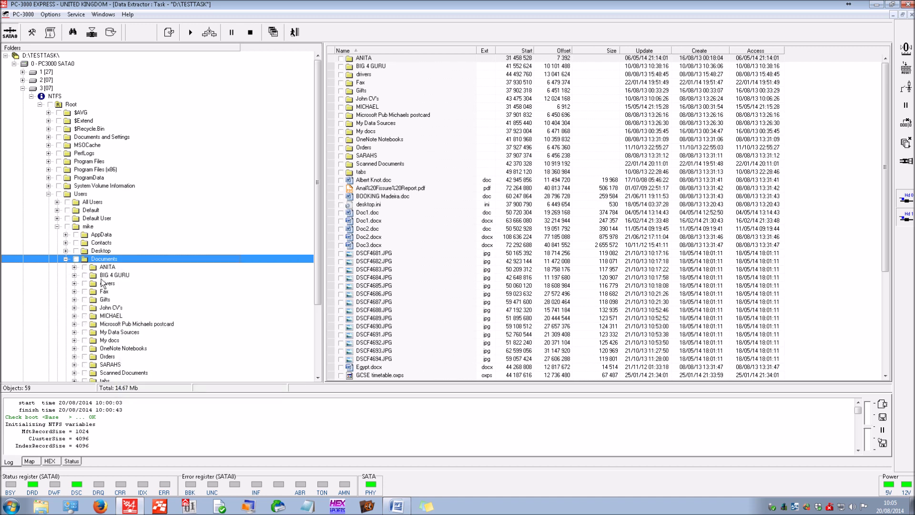
{"action": "left_click", "coordinate": [109, 366]}
{"action": "right_click", "coordinate": [123, 369]}
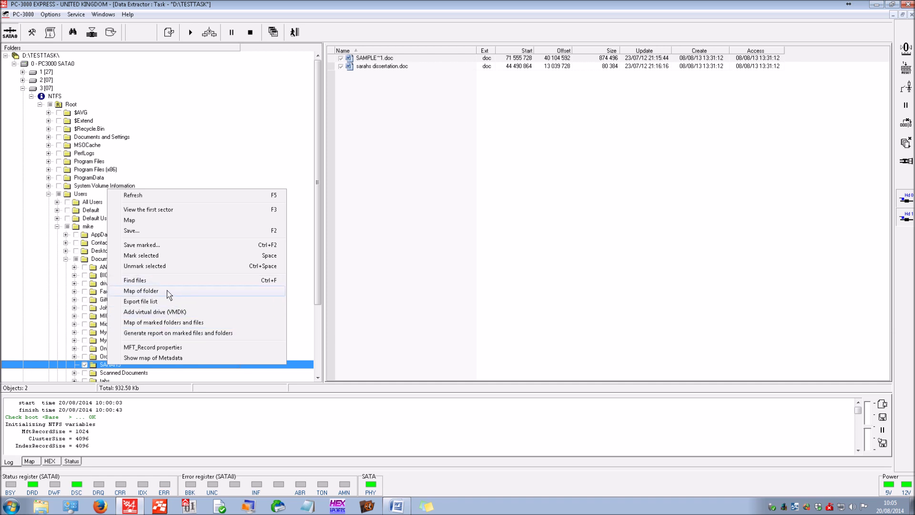
{"action": "left_click", "coordinate": [184, 322]}
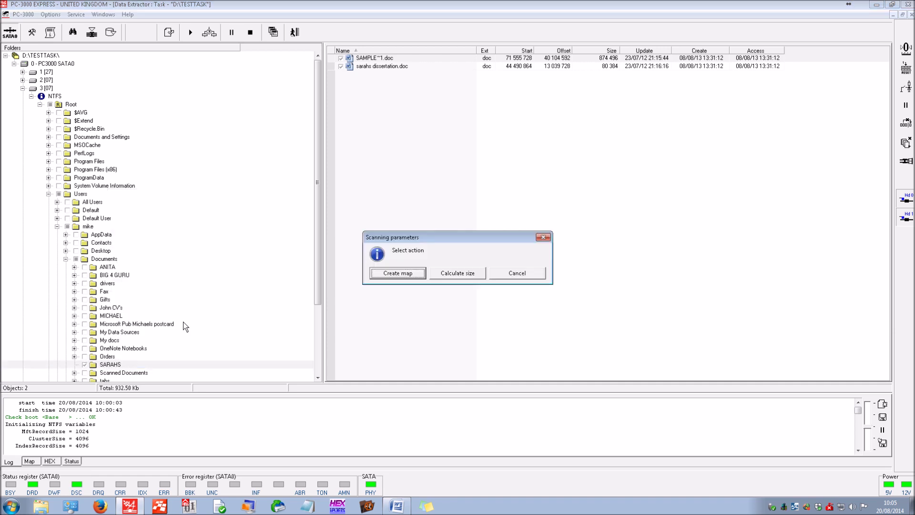
{"action": "left_click", "coordinate": [399, 275]}
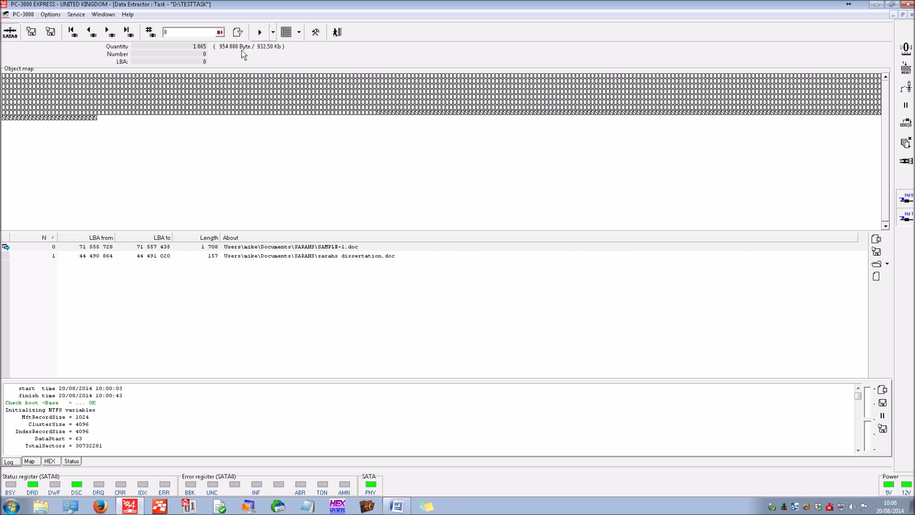
Make a copy of the mapped files' object data and exit the map and folder tree to the task's main screen, collapsing Users
{"action": "left_click", "coordinate": [262, 36]}
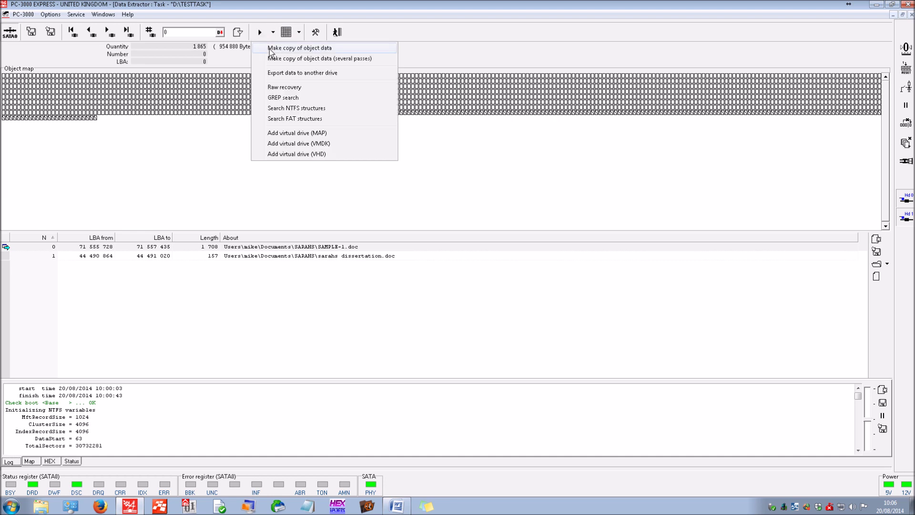
{"action": "left_click", "coordinate": [270, 50]}
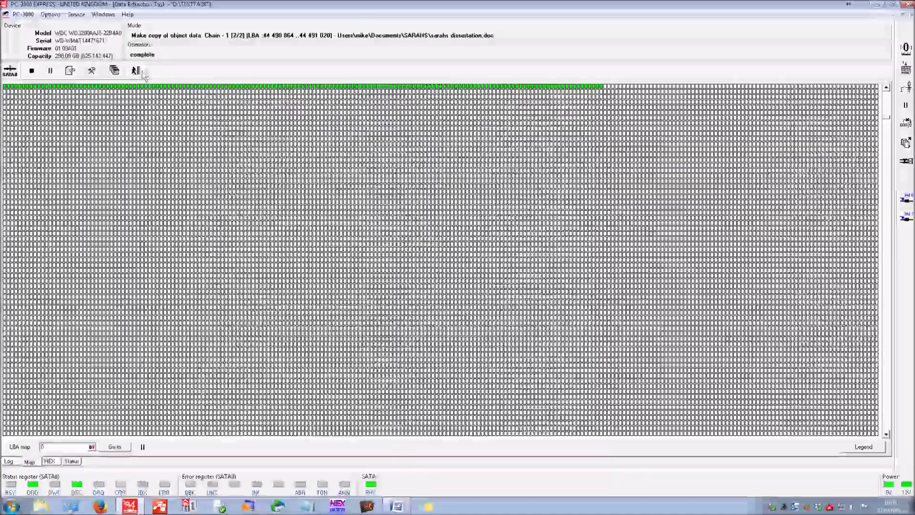
{"action": "left_click", "coordinate": [137, 72]}
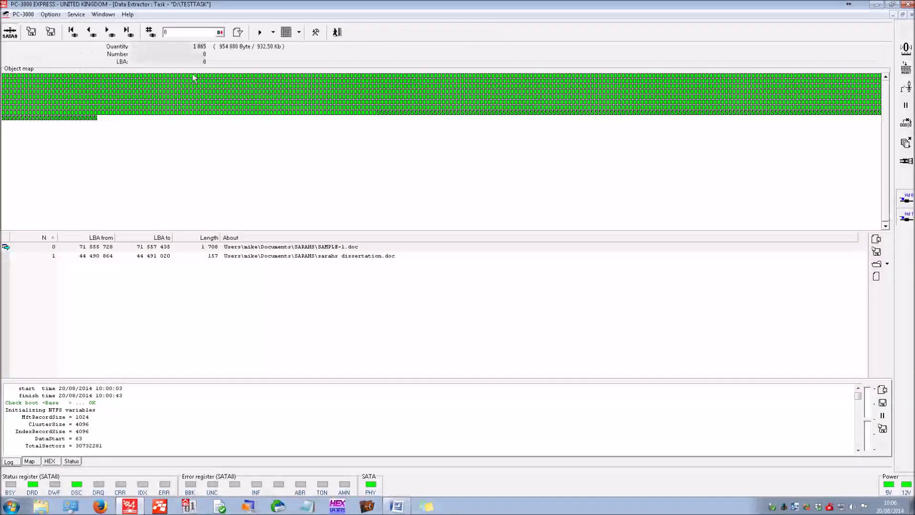
{"action": "left_click", "coordinate": [337, 33]}
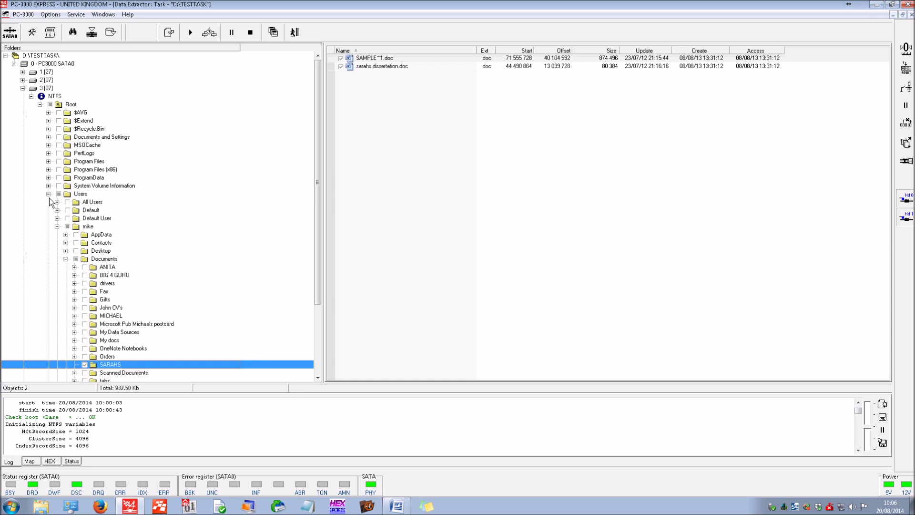
{"action": "left_click", "coordinate": [48, 194]}
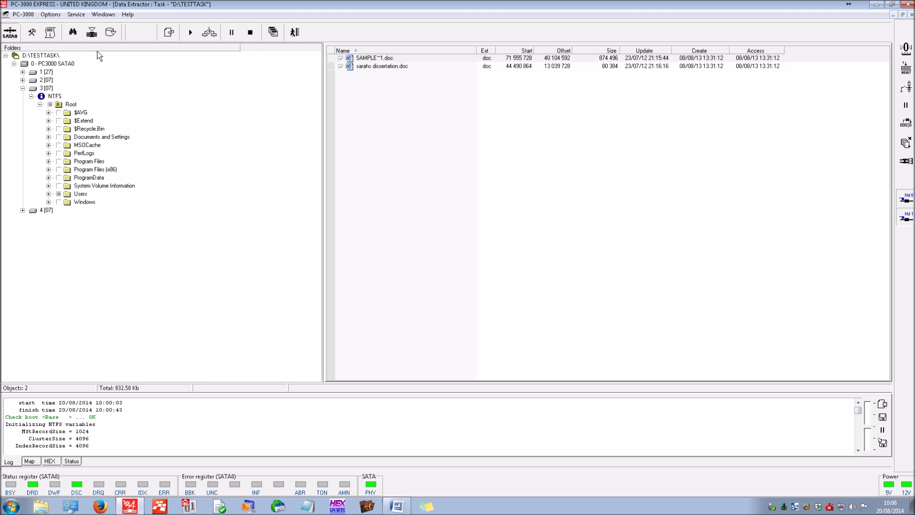
{"action": "left_click", "coordinate": [296, 33]}
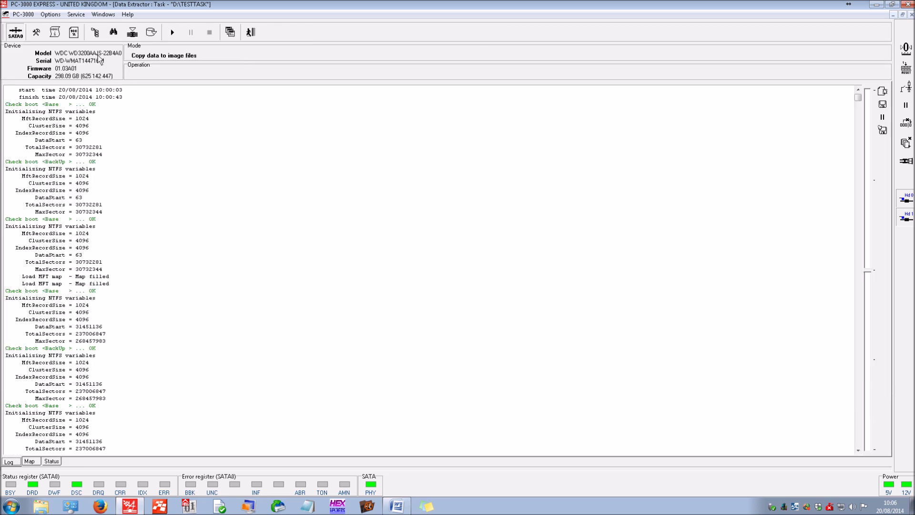